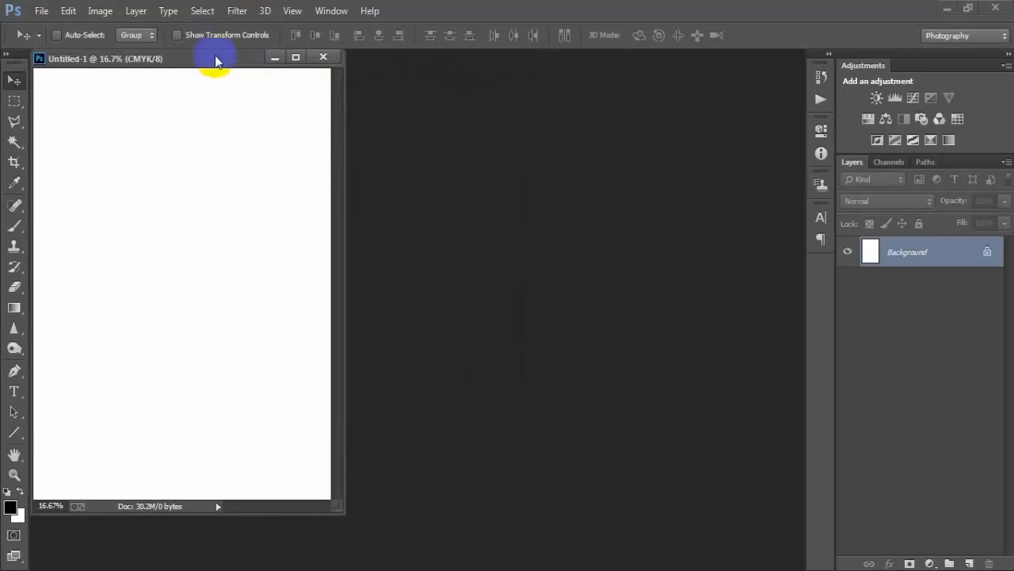
Step: Dock the document window and add the horizontal text "A real" on a new layer in the upper part of the page
drag(215, 56, 380, 63)
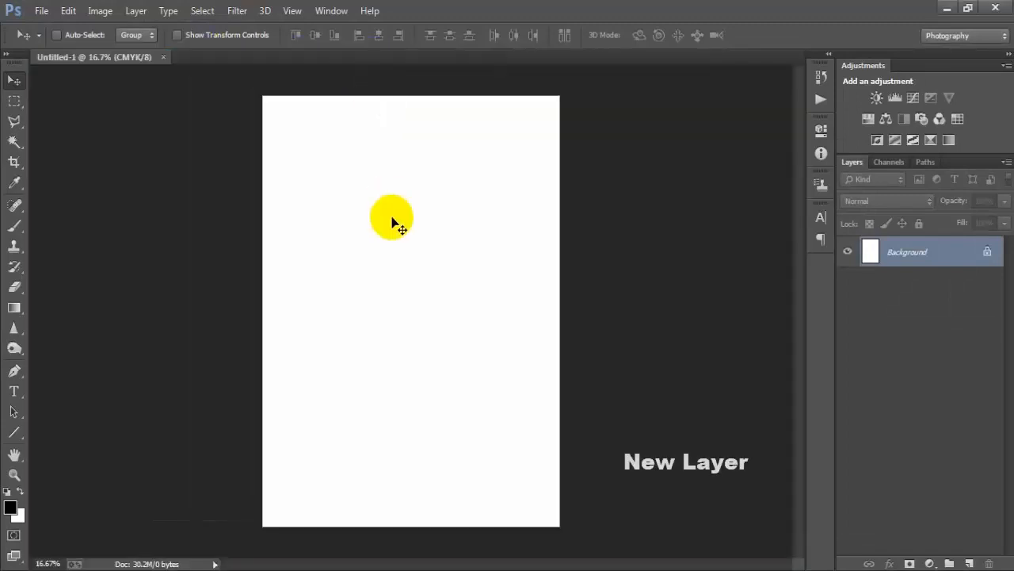
click(969, 563)
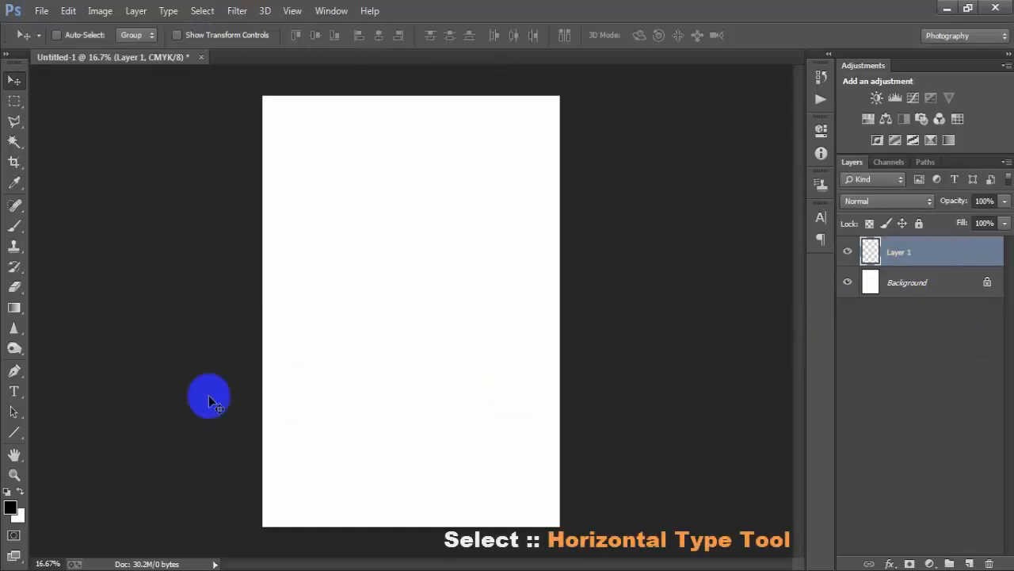
drag(14, 391, 64, 389)
click(335, 235)
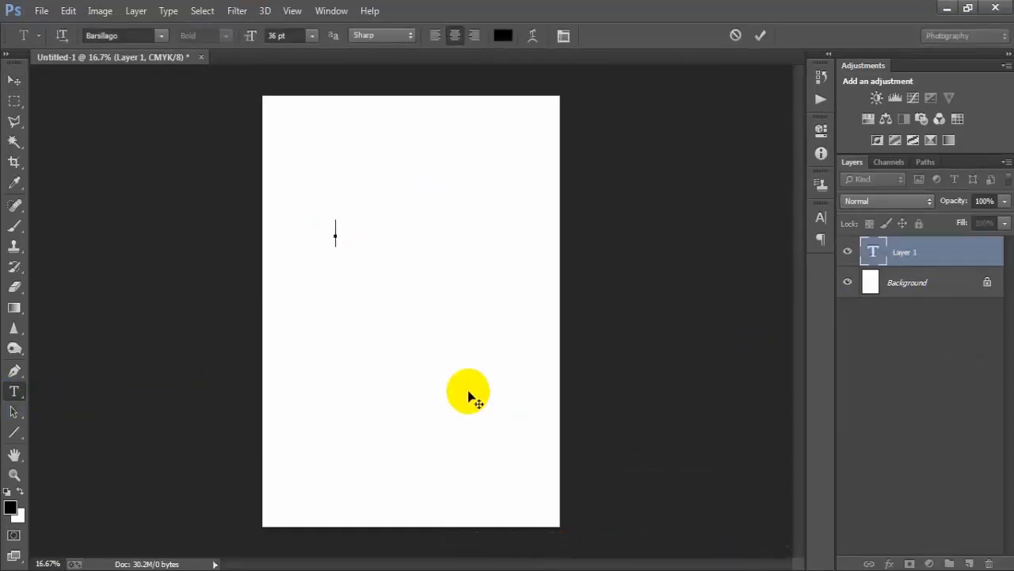
click(14, 80)
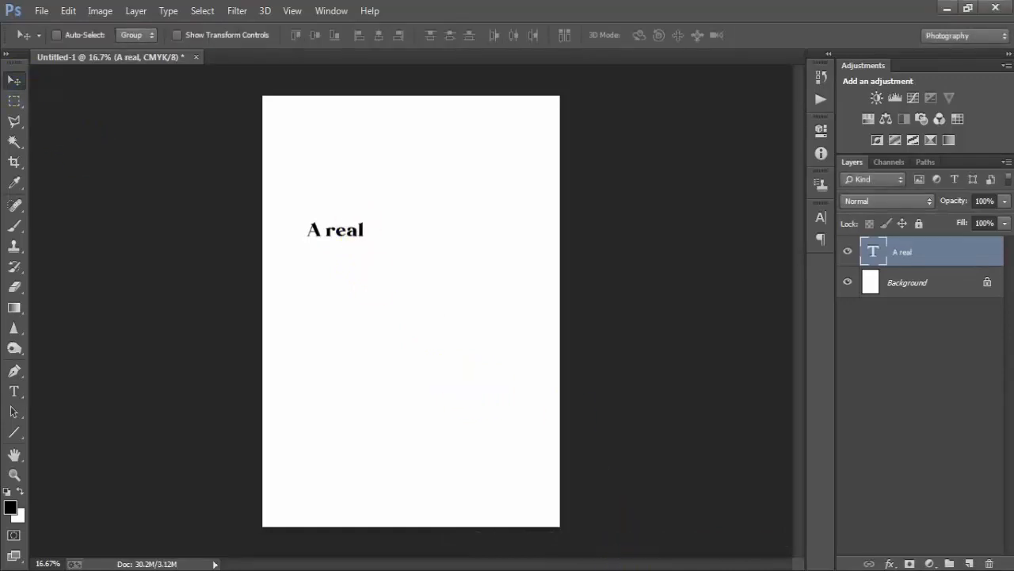
Step: Move the "A real" text up near the page's top and scale it proportionally to about 216%
drag(351, 229, 438, 163)
key(ctrl+t)
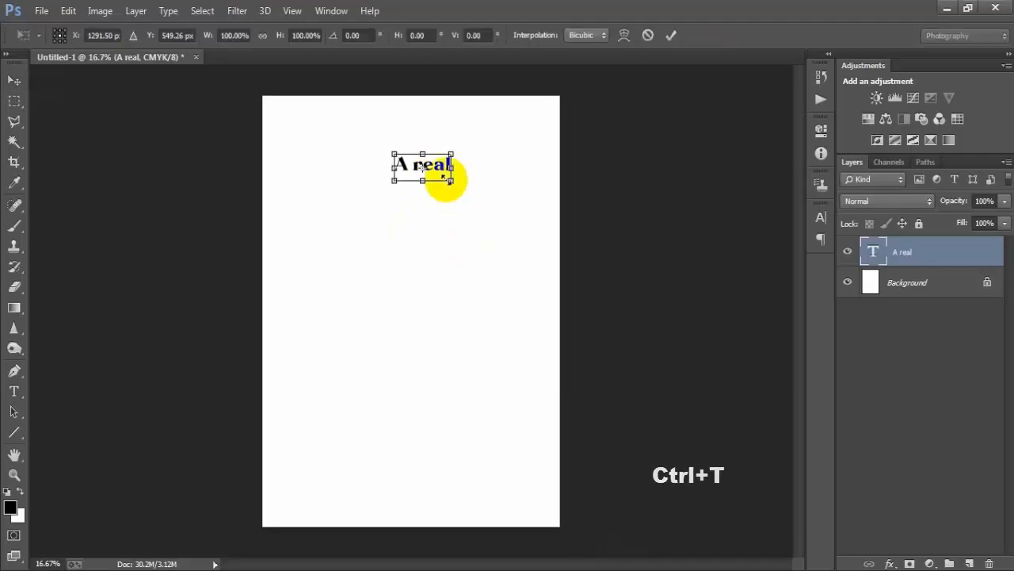
drag(451, 181, 484, 196)
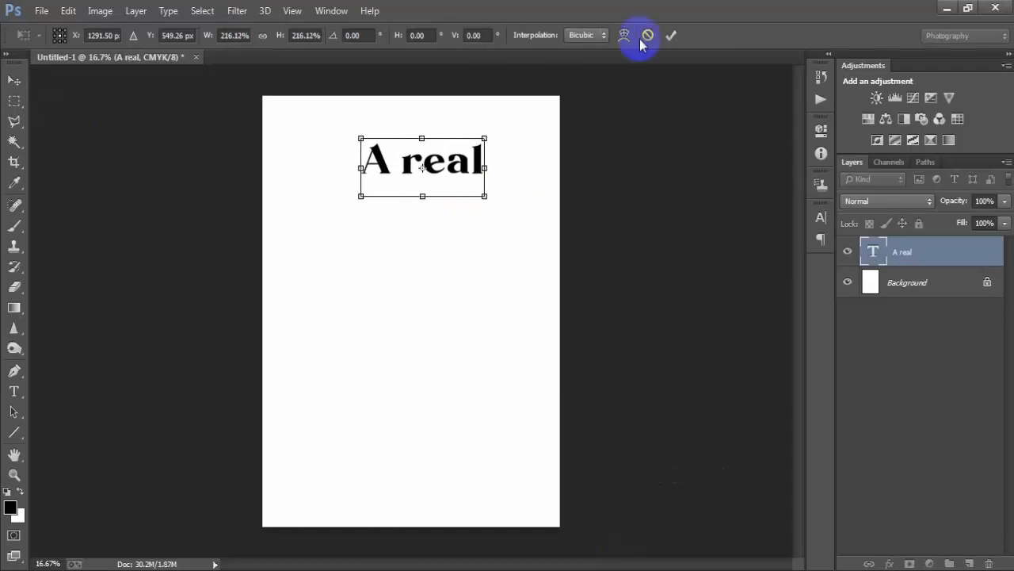
click(671, 36)
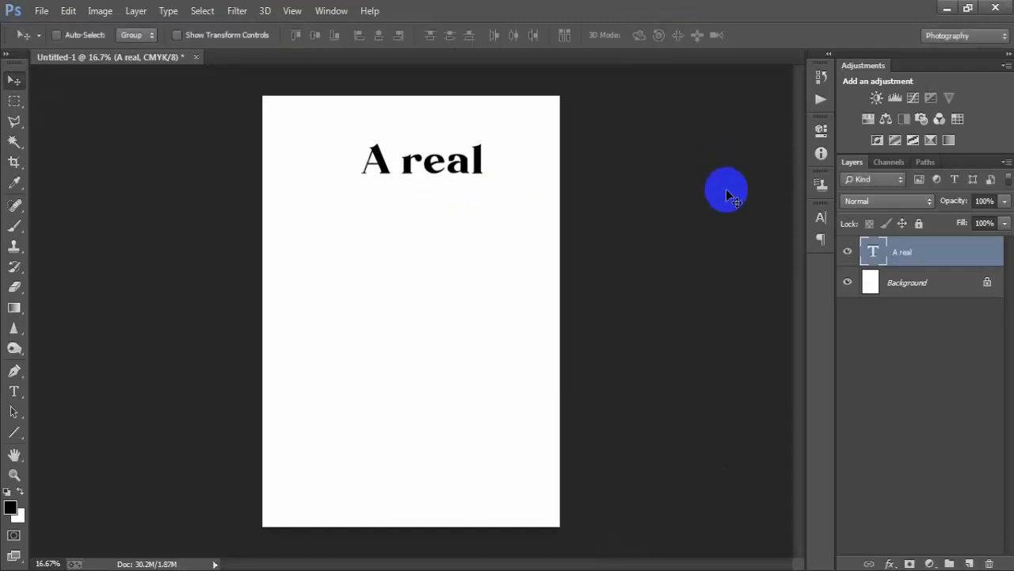
Step: Duplicate the "A real" text layer and shift the copy straight down to form a second line
key(ctrl+j)
key(shift+Down)
key(shift+Down)
key(shift+Down)
key(shift+Down)
key(shift+Down)
key(shift+Down)
key(shift+Down)
key(shift+Down)
key(shift+Down)
key(shift+Down)
key(shift+Down)
key(shift+Down)
key(shift+Down)
key(shift+Down)
key(shift+Down)
key(shift+Down)
key(shift+Down)
key(shift+Down)
key(shift+Down)
key(shift+Down)
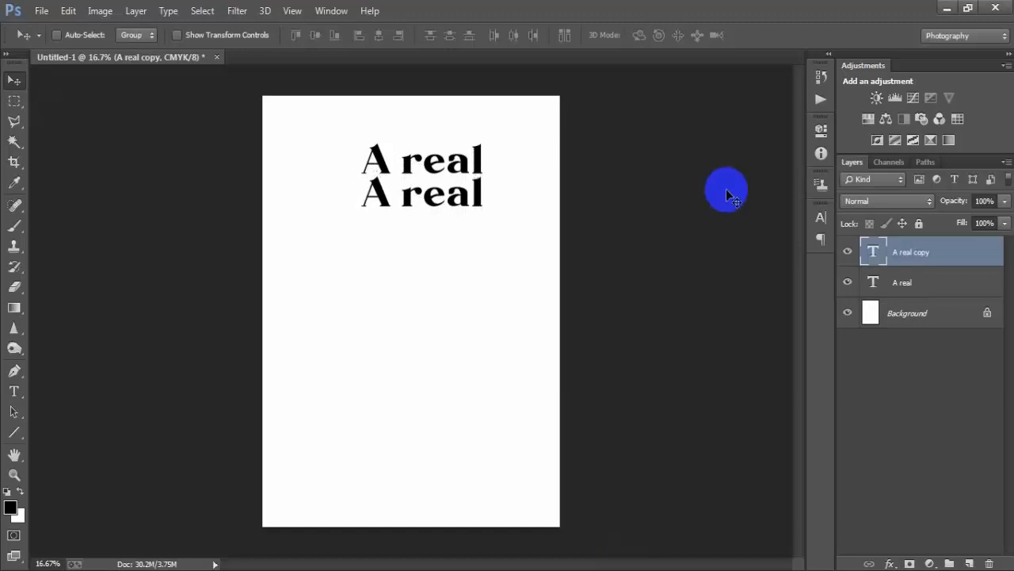
Step: Replace the text of the duplicated line with "woman"
double_click(872, 252)
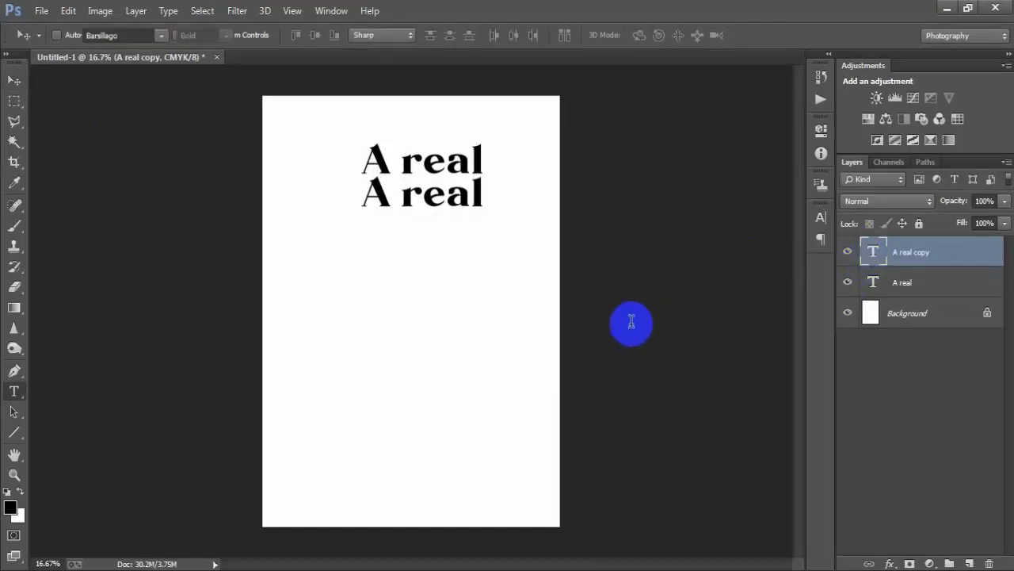
text(woman)
click(15, 80)
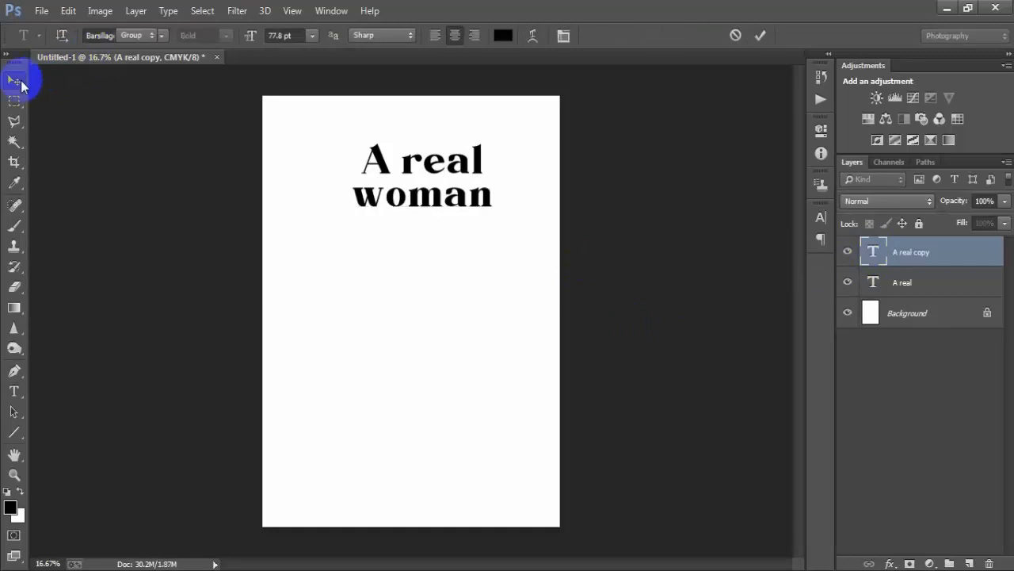
Step: Align the left edge of "woman" under "A real" and scale it proportionally to about 111%
drag(415, 194, 424, 191)
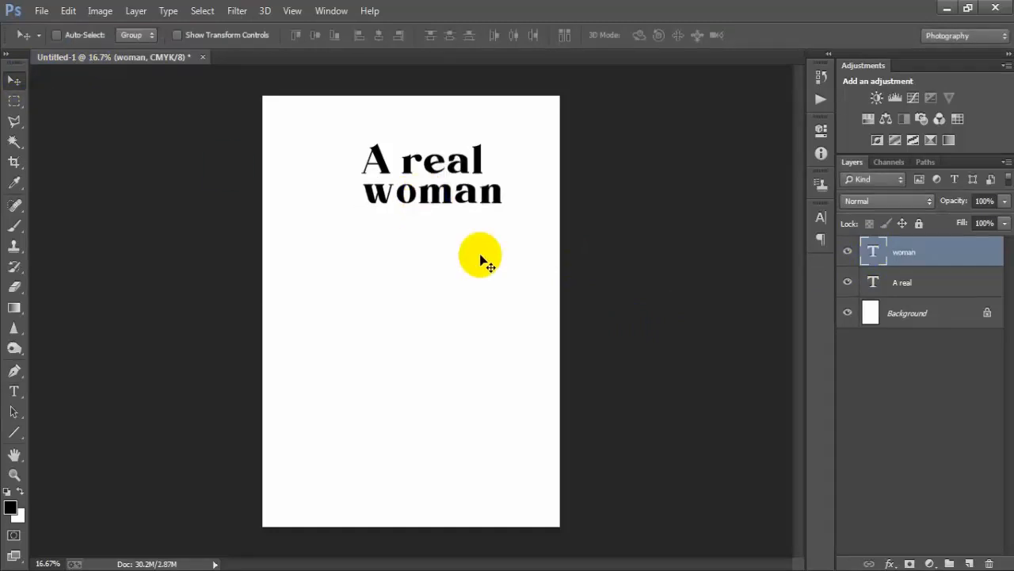
key(ctrl+t)
drag(504, 225, 512, 231)
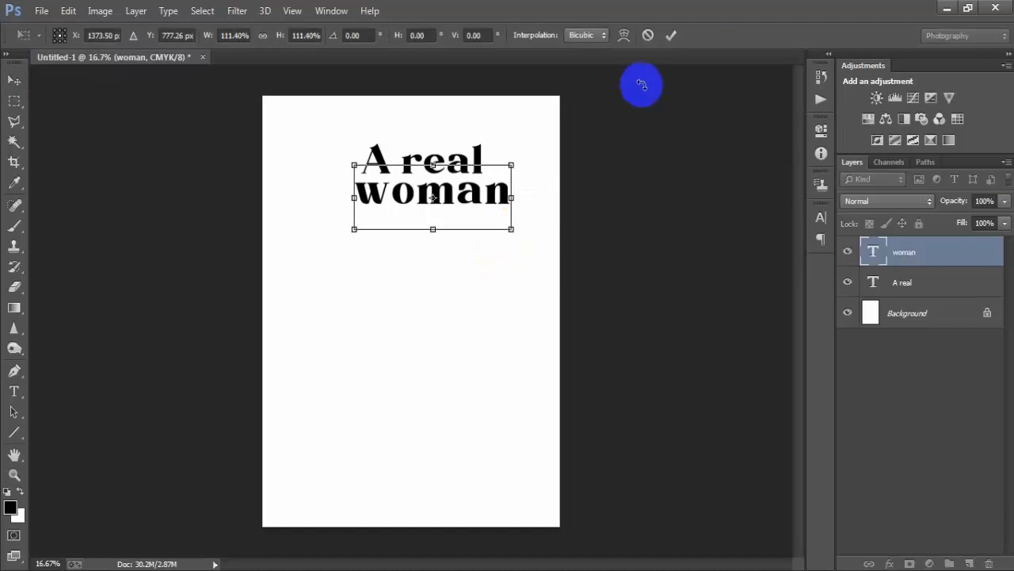
click(671, 35)
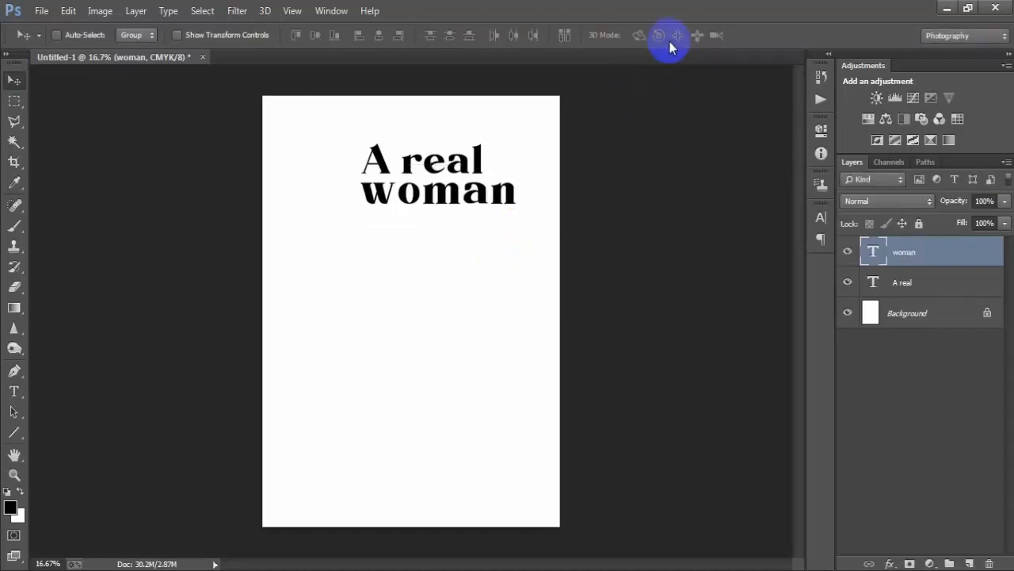
Step: Scale the "woman" and "A real" text layers down together to about 83%
shift+click(919, 282)
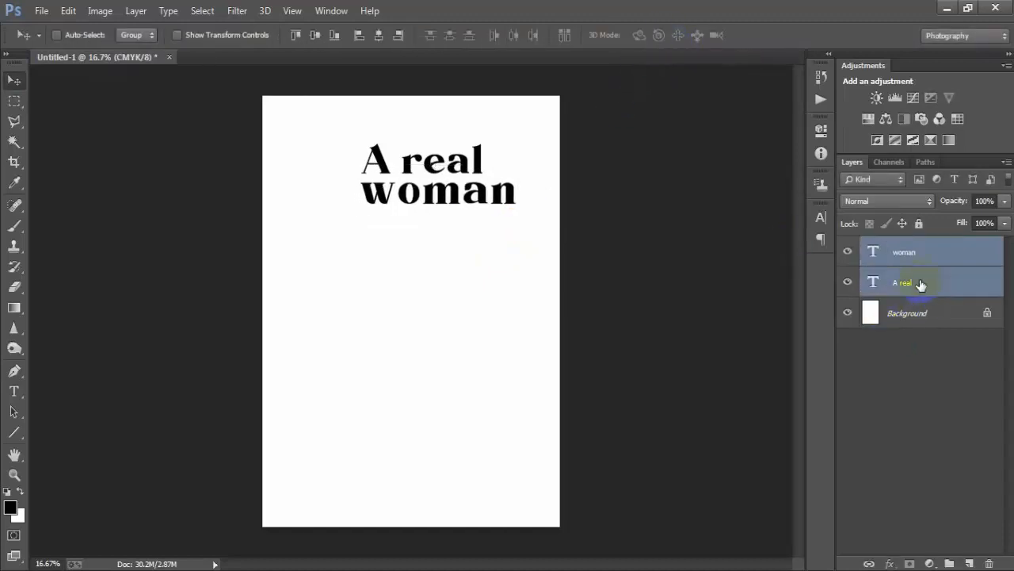
key(ctrl+t)
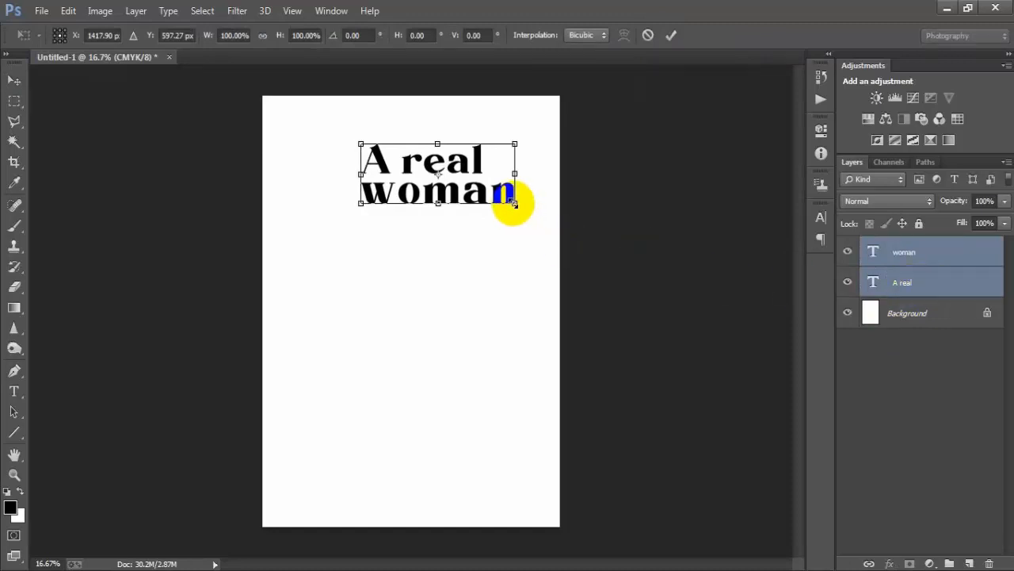
drag(513, 203, 501, 198)
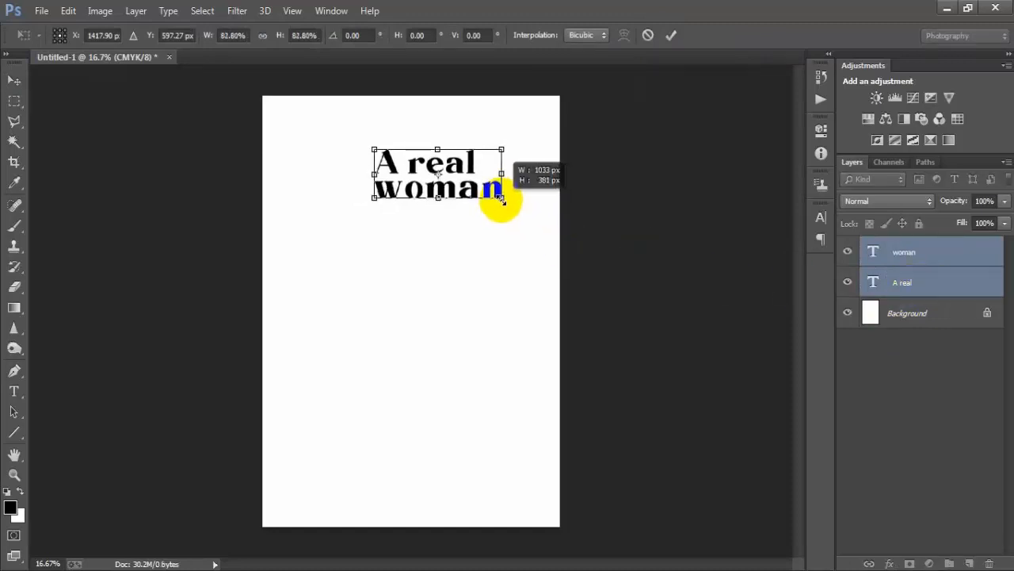
click(671, 35)
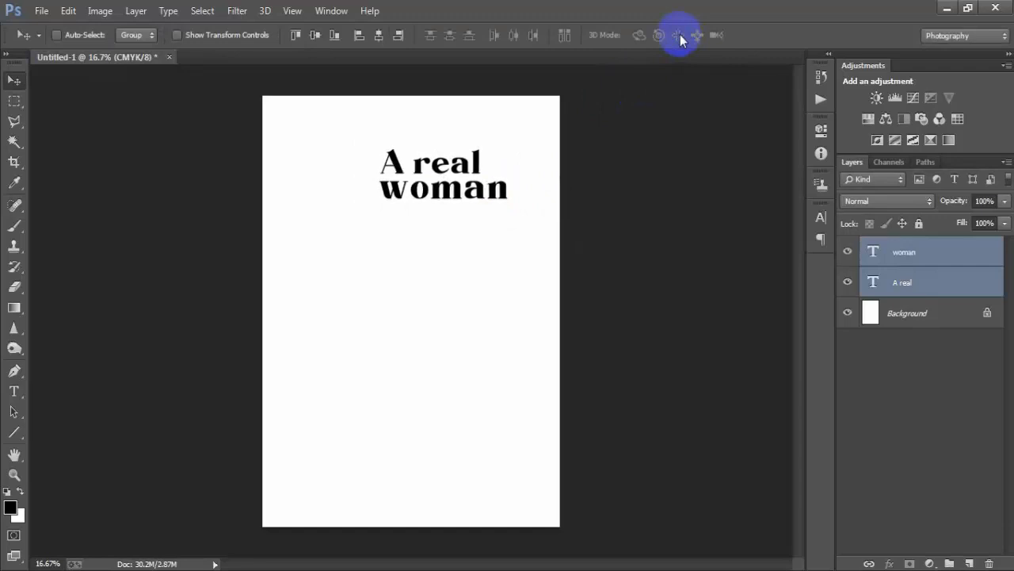
Step: Shift both text lines together to the right and slightly up, into the page's upper right area
key(shift+Right)
key(shift+Right)
key(shift+Right)
key(shift+Right)
key(shift+Right)
key(shift+Right)
key(shift+Right)
key(shift+Right)
key(shift+Right)
key(shift+Right)
key(shift+Right)
key(shift+Right)
key(shift+Right)
key(shift+Right)
key(shift+Right)
key(shift+Up)
key(shift+Up)
key(shift+Up)
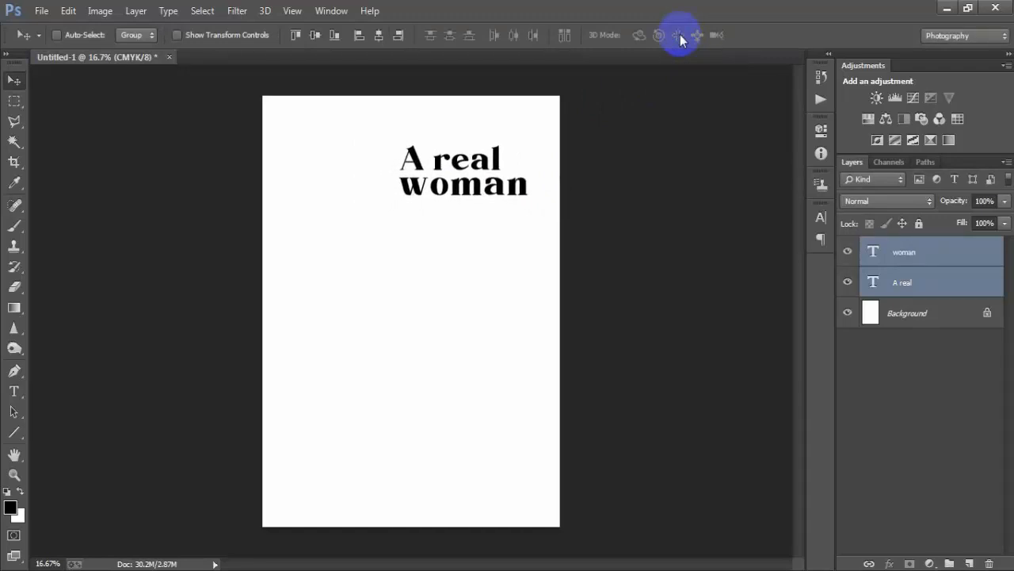
key(shift+Right)
Step: With the "woman" layer active, open the 00001 EPS illustration from the parent folder, changing its rasterization resolution
click(911, 257)
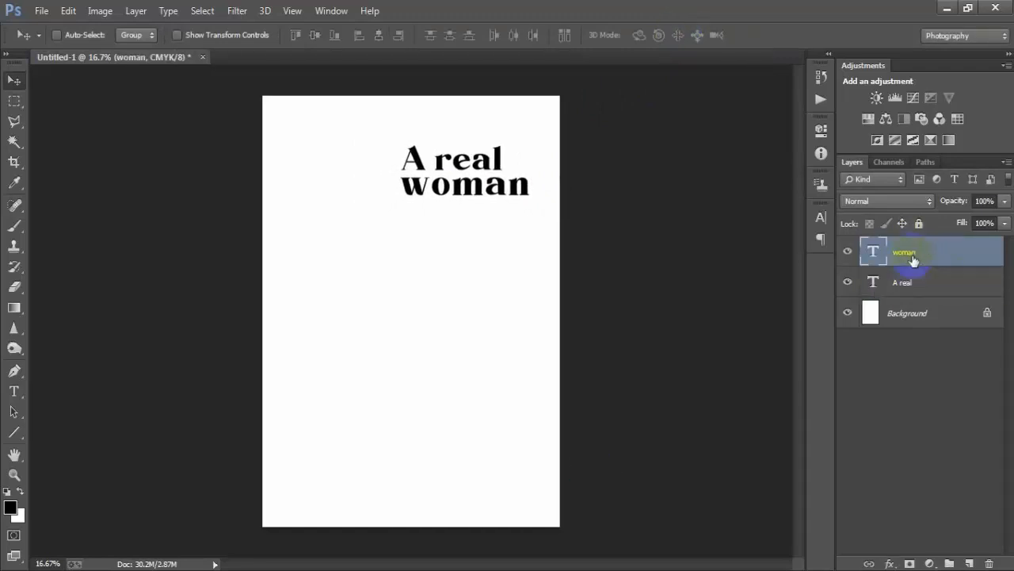
click(41, 10)
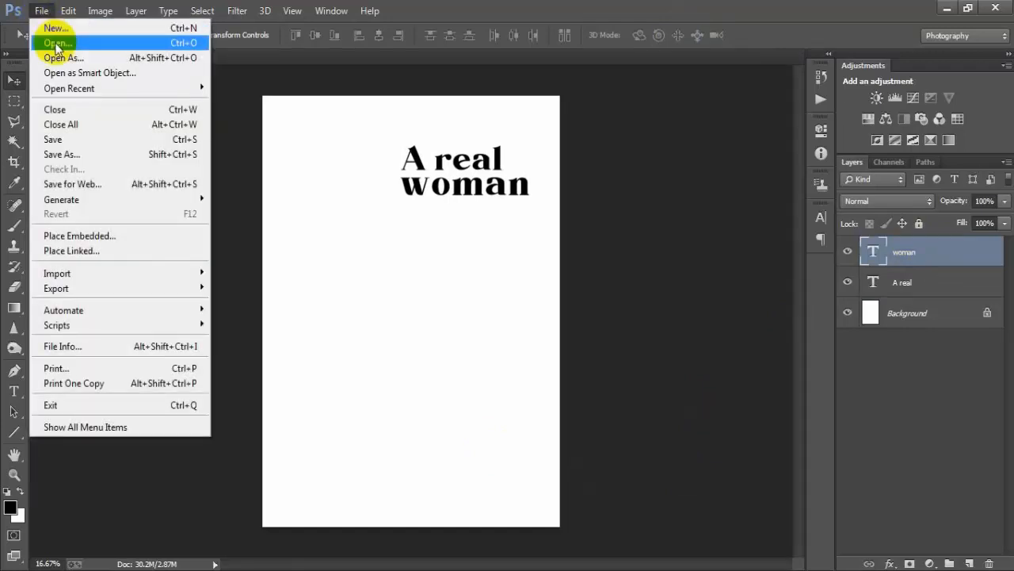
click(54, 46)
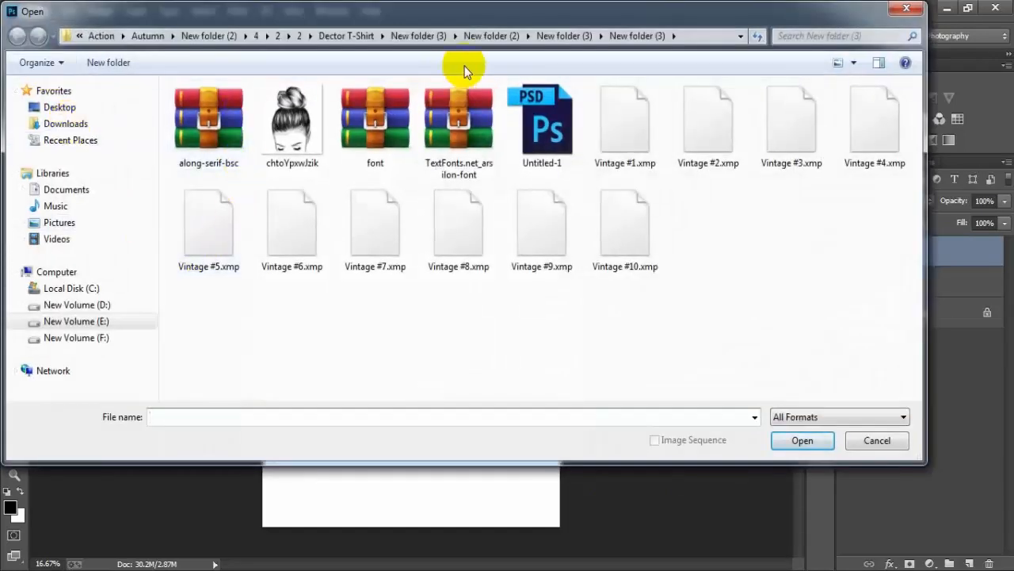
click(565, 39)
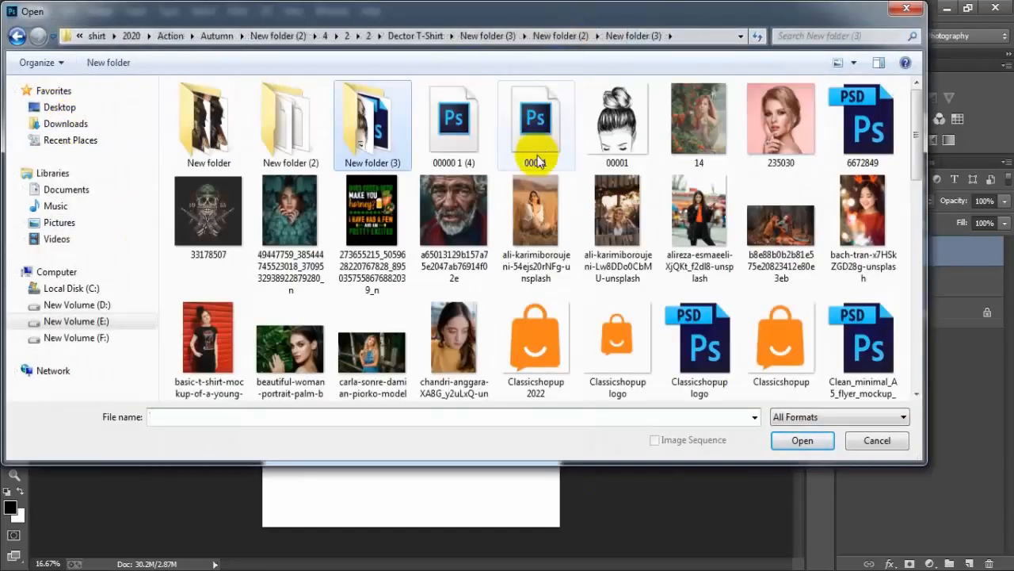
click(535, 118)
click(797, 440)
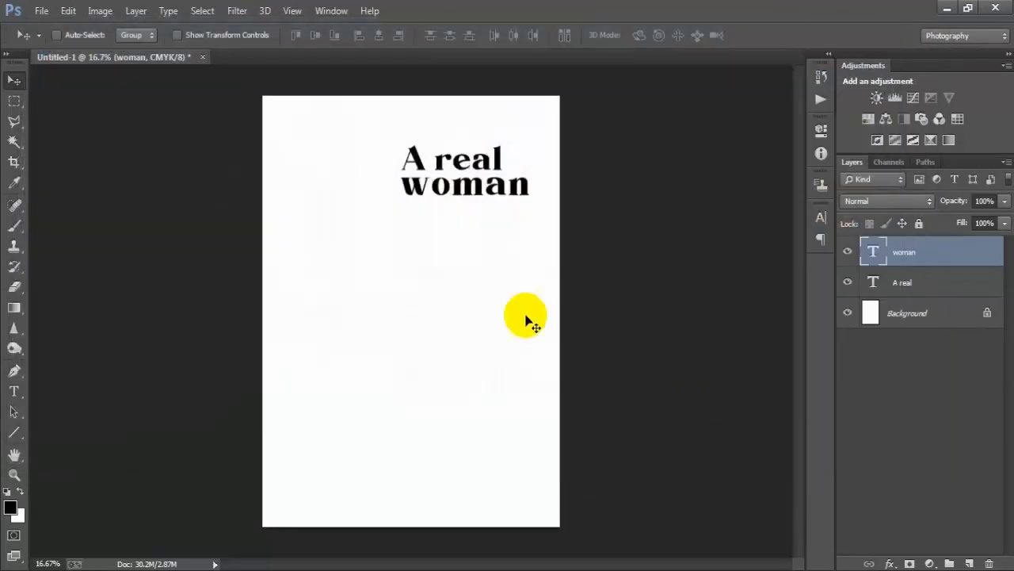
drag(456, 247, 420, 250)
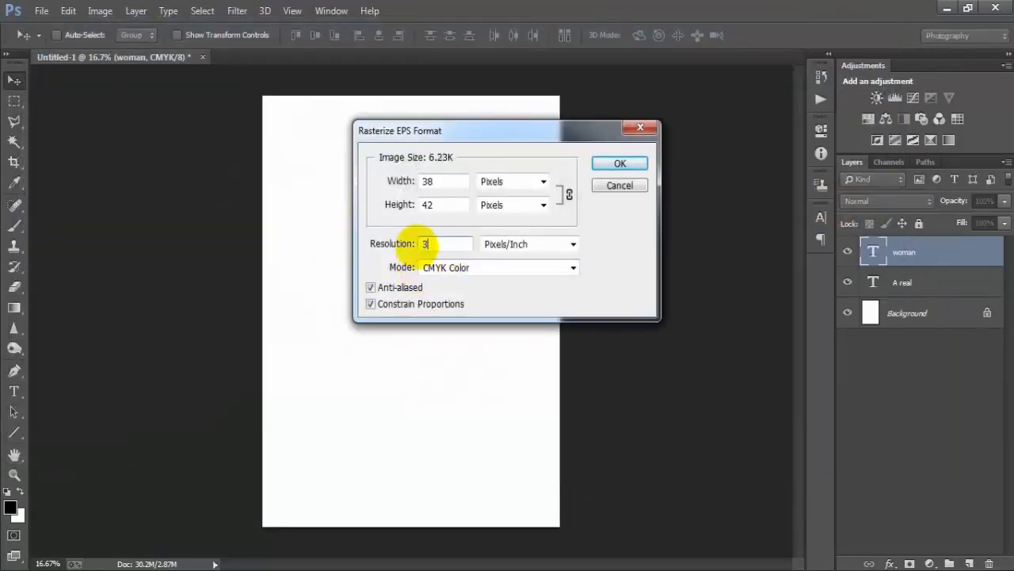
key(Return)
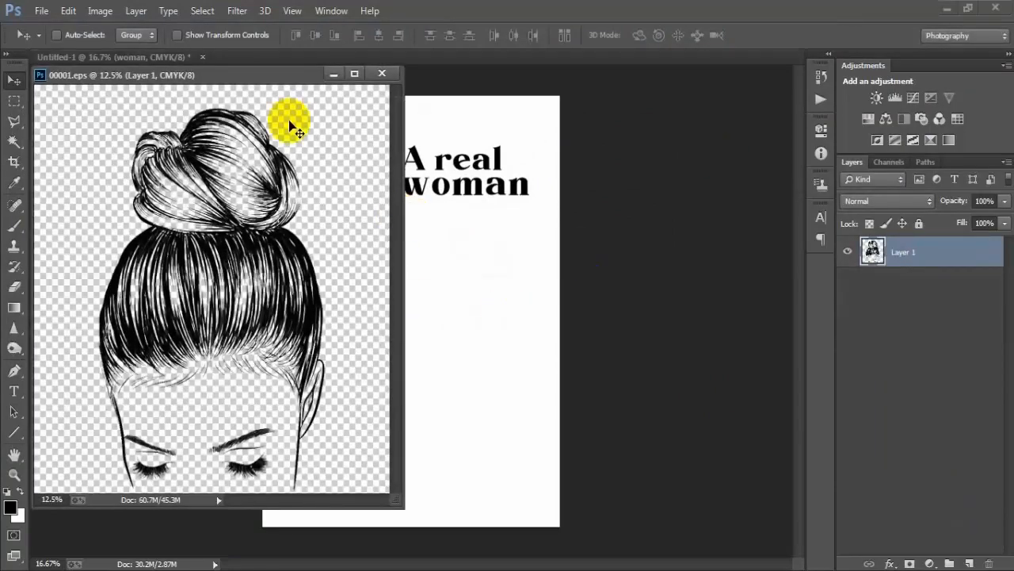
Step: Copy the woman illustration from 00001.eps into the text document and close the EPS file without saving
drag(268, 77, 468, 61)
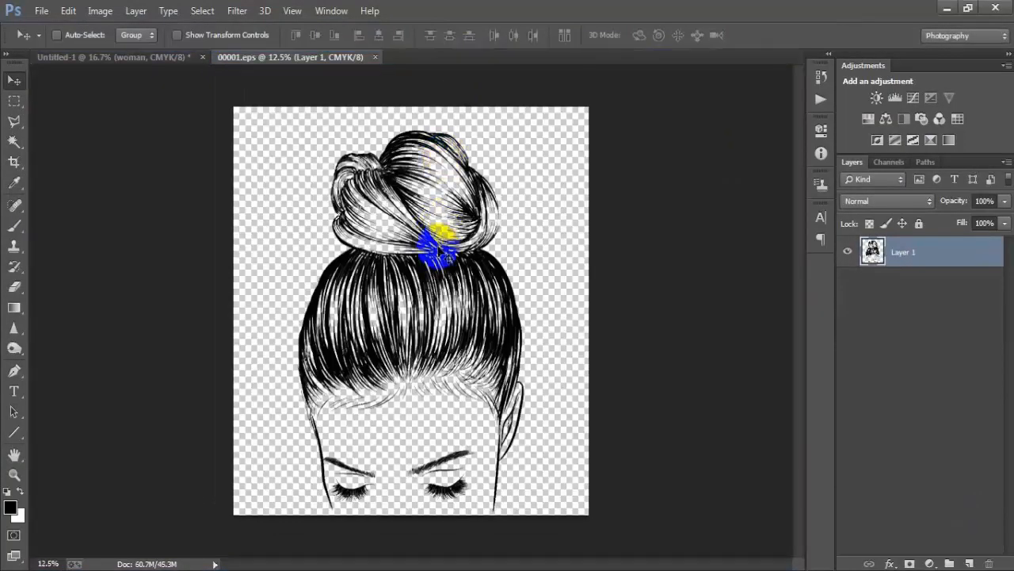
drag(430, 227, 333, 270)
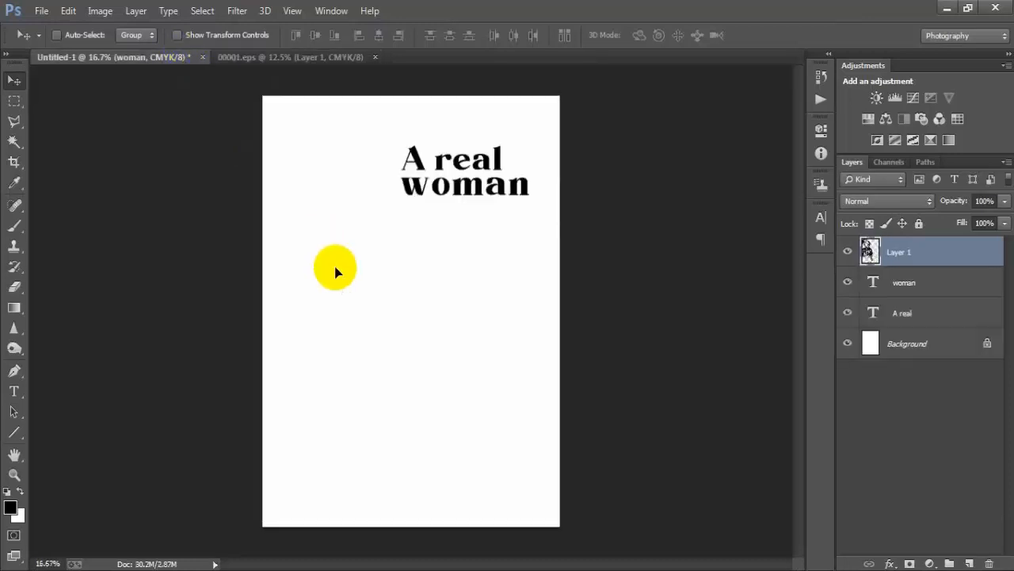
click(376, 61)
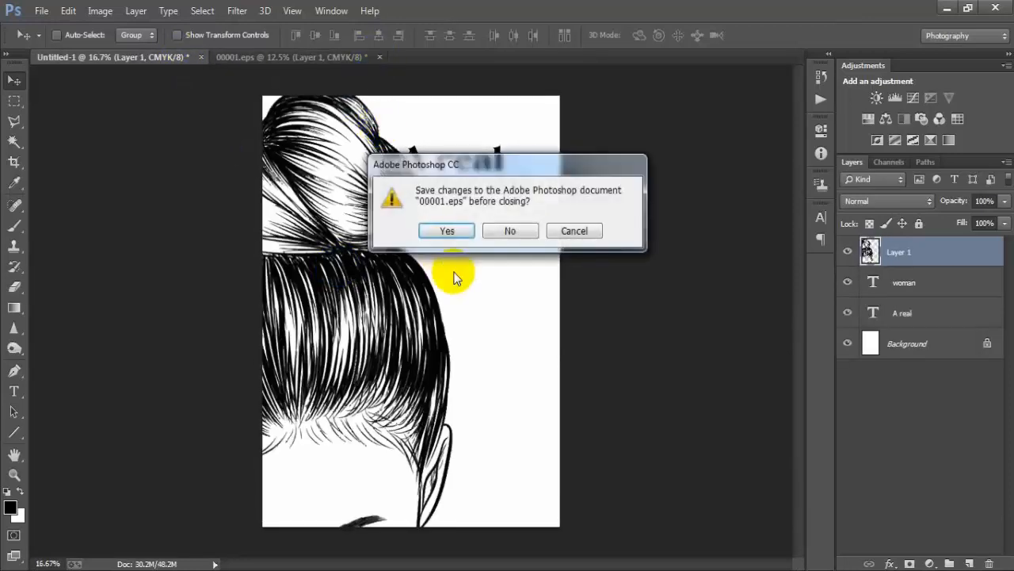
click(503, 233)
click(641, 539)
click(392, 378)
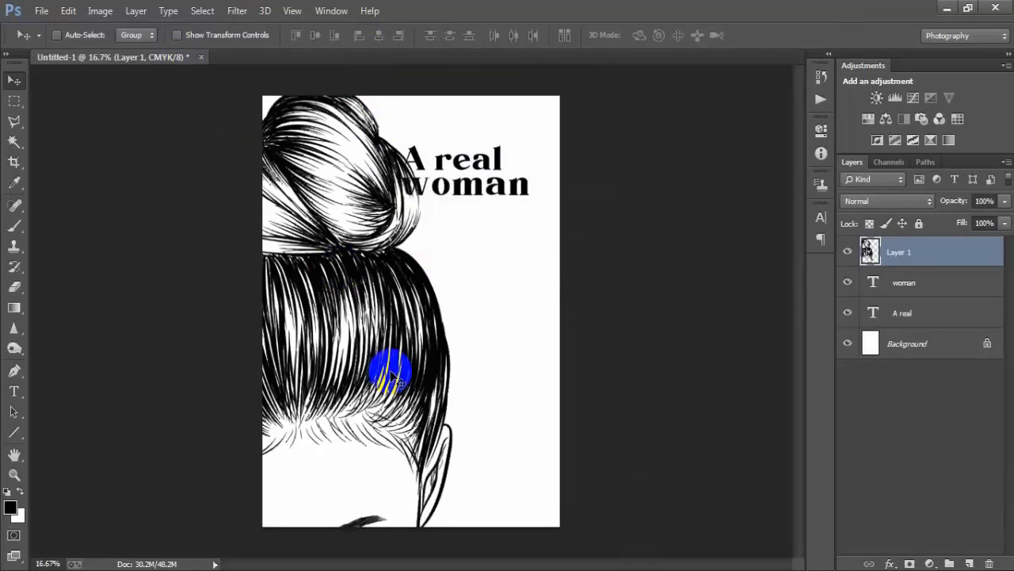
Step: Shrink the illustration to slightly under 45%, rotate it about -2.6° and place it to the left of the text
key(ctrl+t)
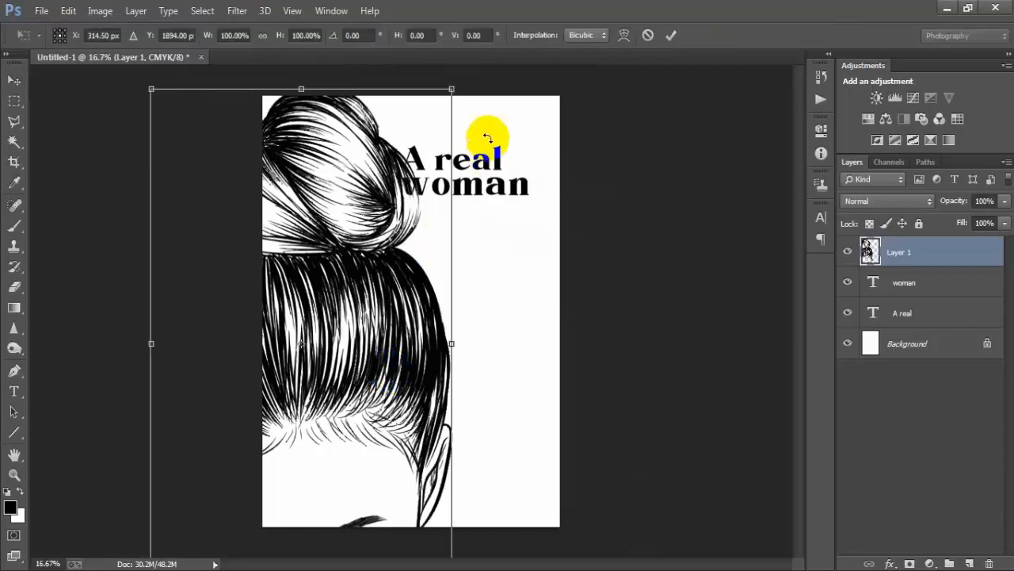
drag(451, 90, 400, 272)
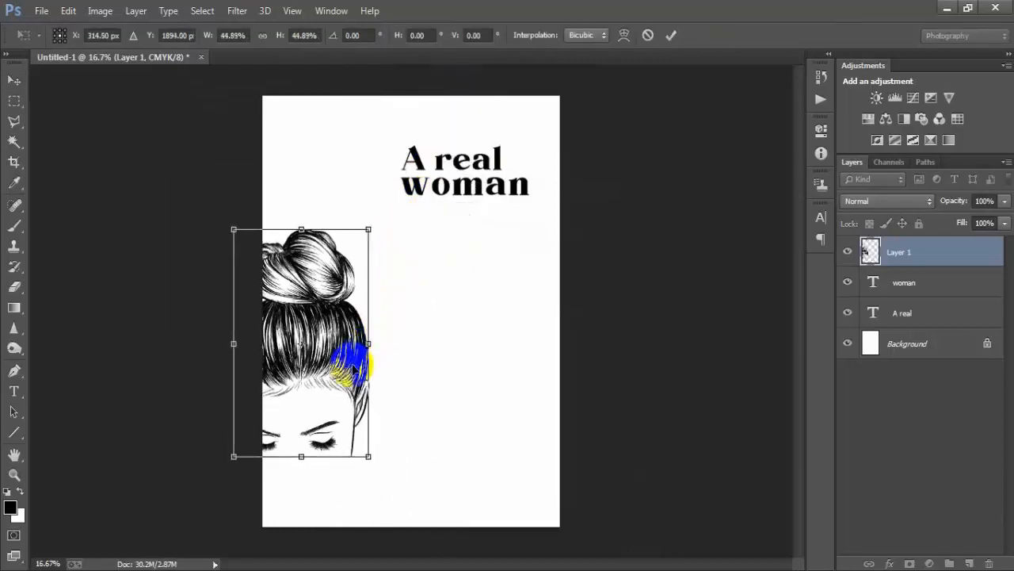
drag(351, 362, 397, 250)
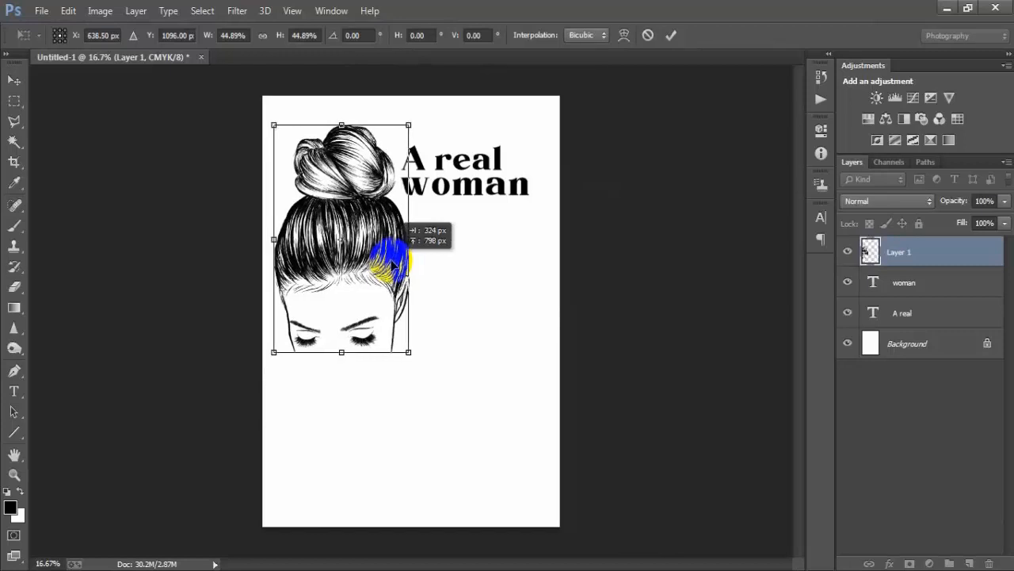
drag(460, 386, 459, 380)
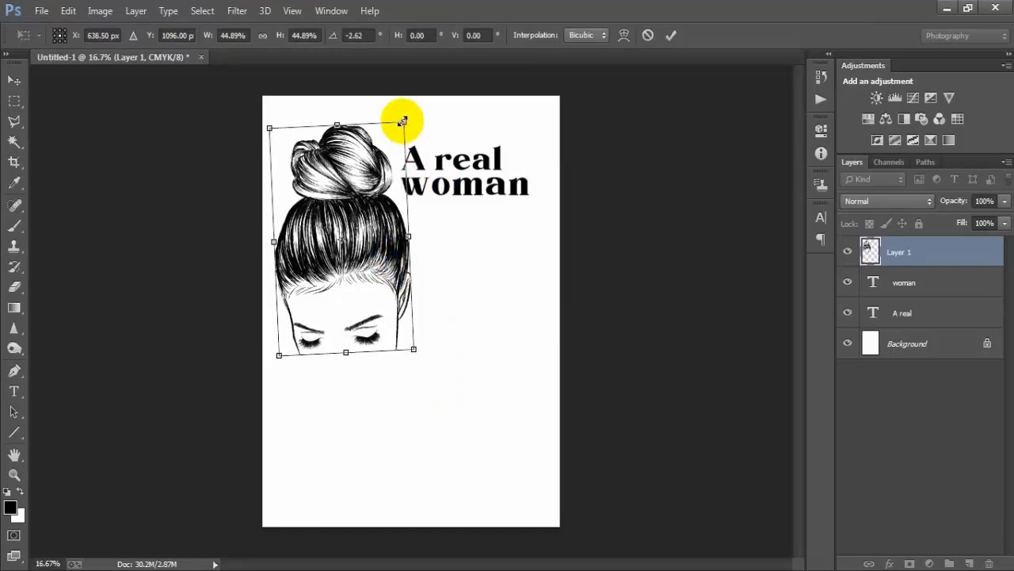
drag(403, 121, 400, 129)
click(670, 35)
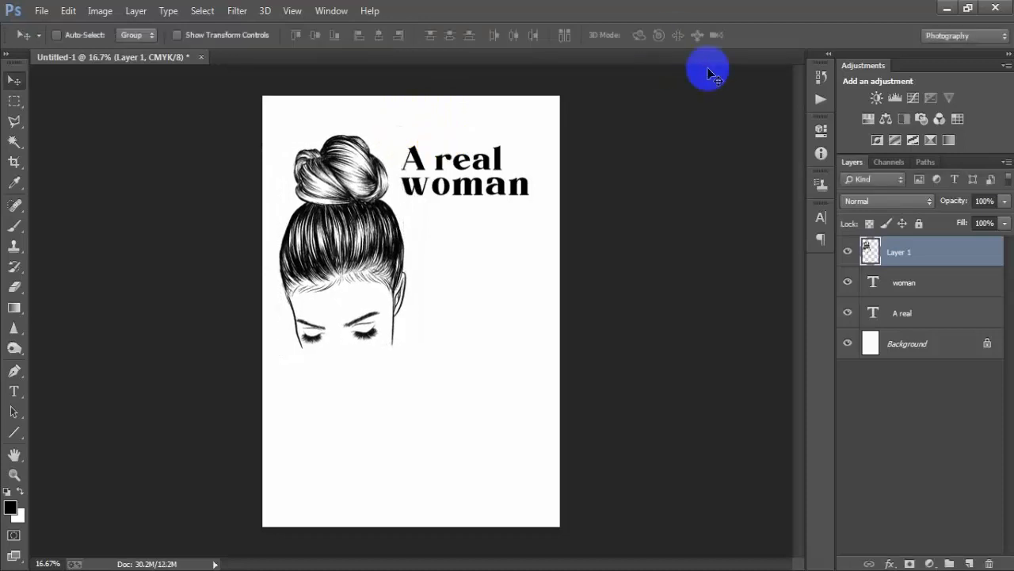
Step: Enlarge the "A real" and "woman" text lines together slightly
click(924, 286)
shift+click(920, 316)
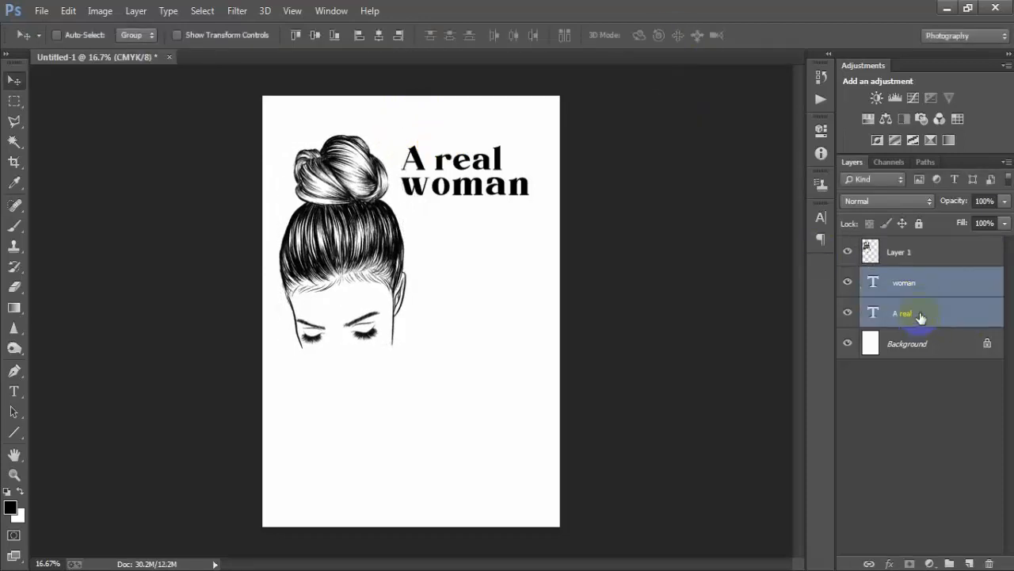
key(ctrl+t)
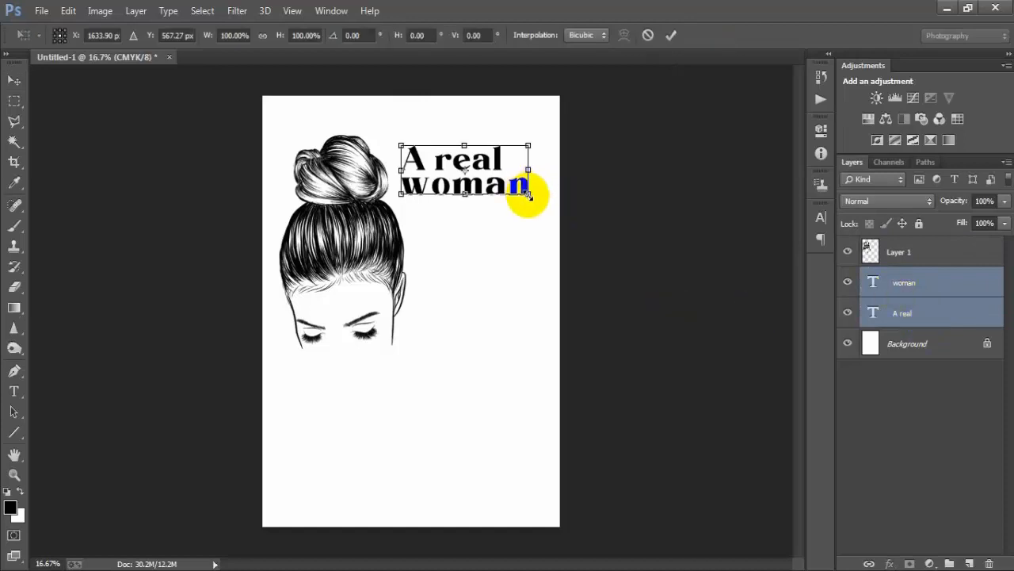
drag(528, 195, 536, 204)
click(671, 35)
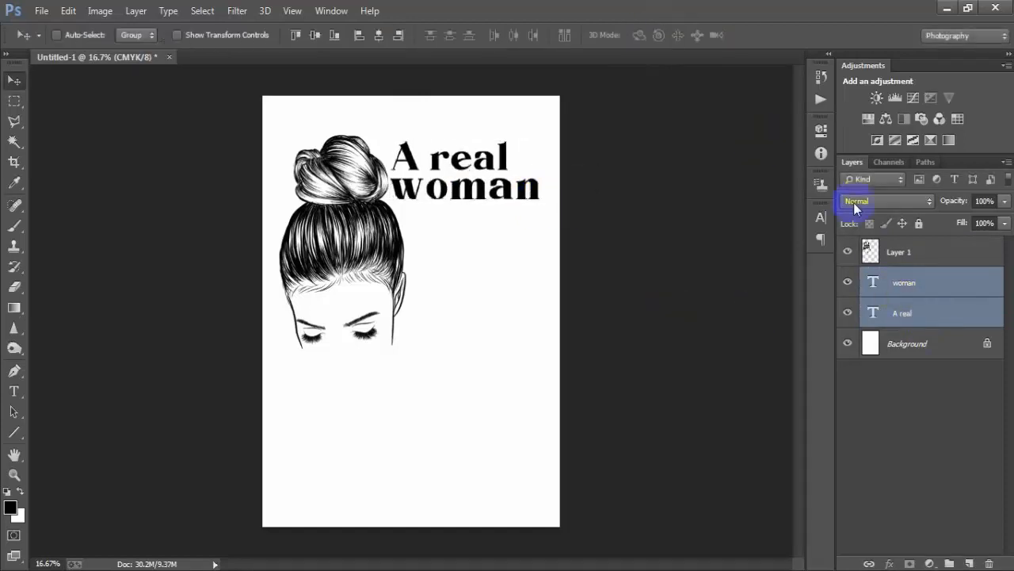
Step: Nudge both heading lines right and down, clear of the illustration's hair bun
key(Right)
key(Right)
key(Right)
key(Right)
key(Right)
key(Right)
key(Right)
key(Right)
key(Down)
key(Down)
key(Down)
key(Down)
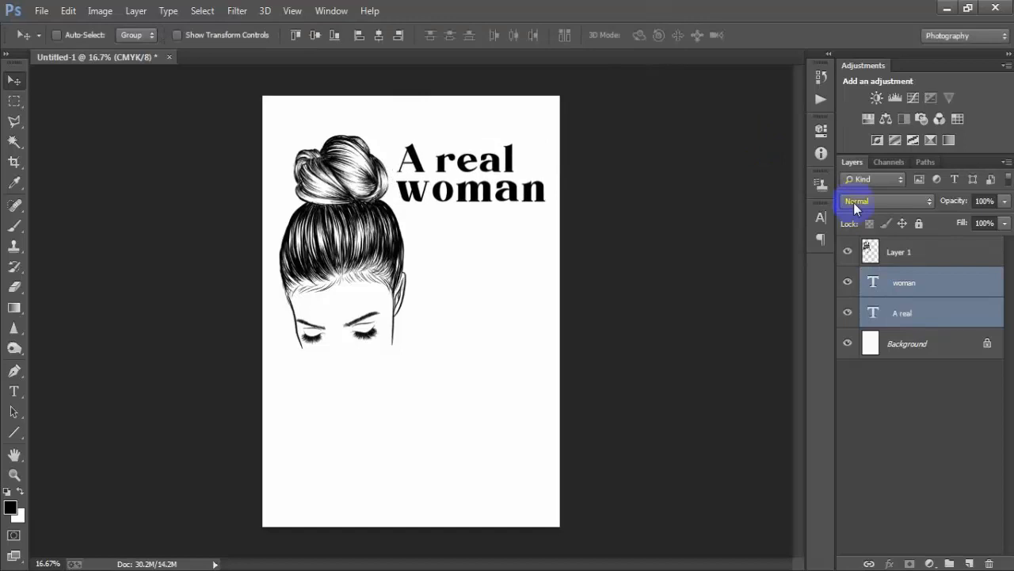
key(Down)
key(Down)
key(Down)
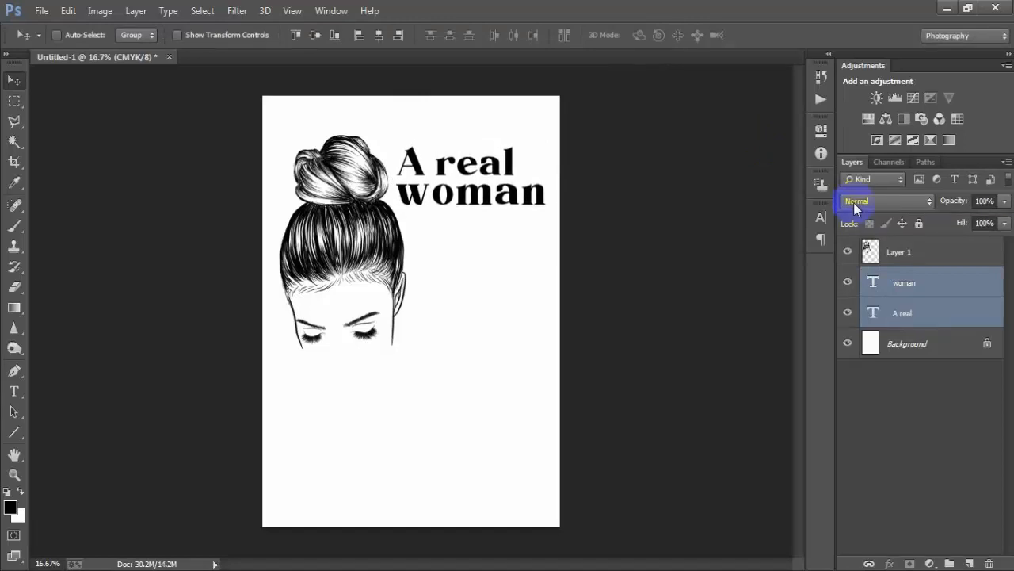
Step: Add the text "- has curves" on a new layer above the illustration and place it below the heading "woman"
click(934, 251)
click(969, 563)
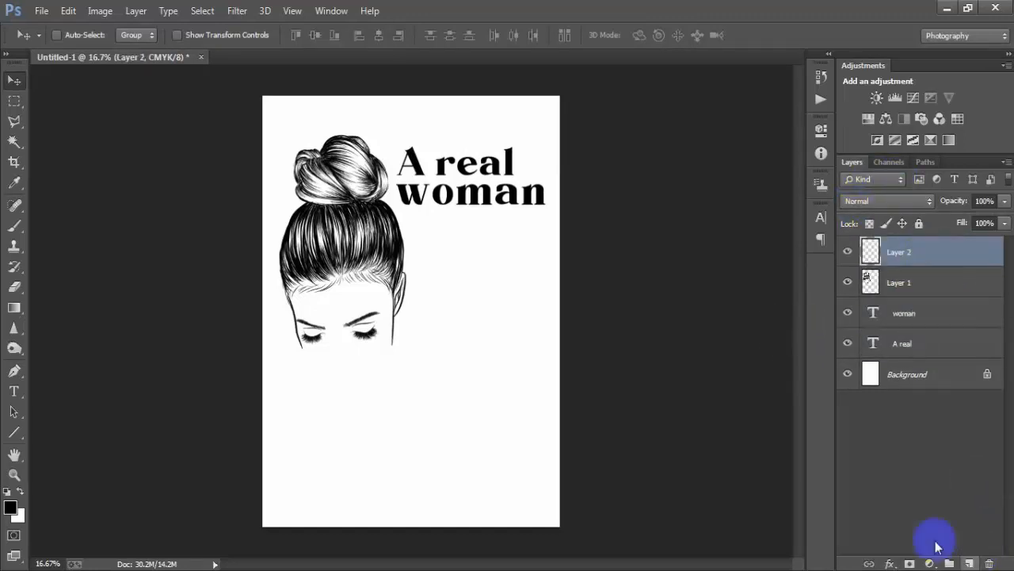
click(14, 391)
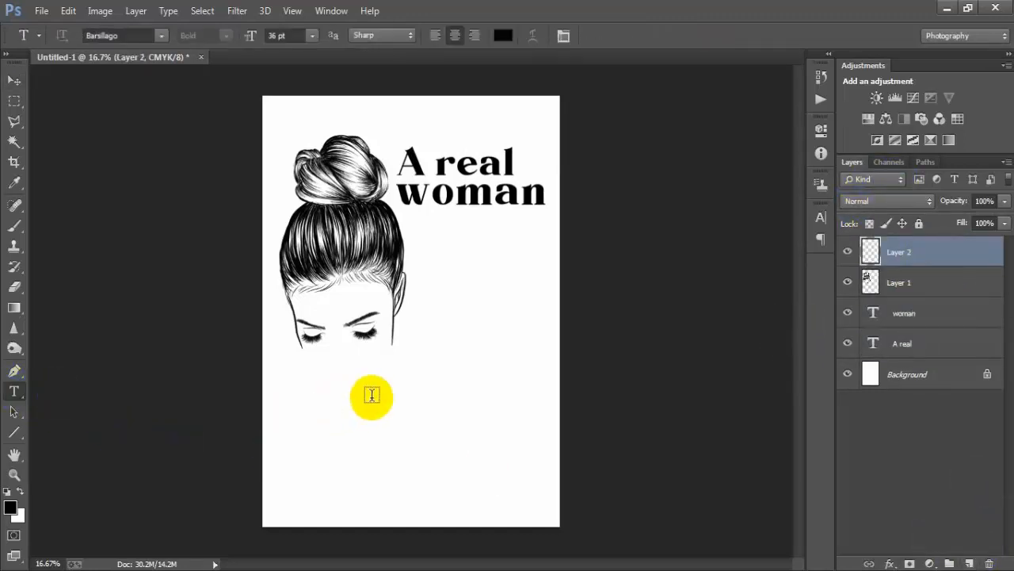
click(365, 399)
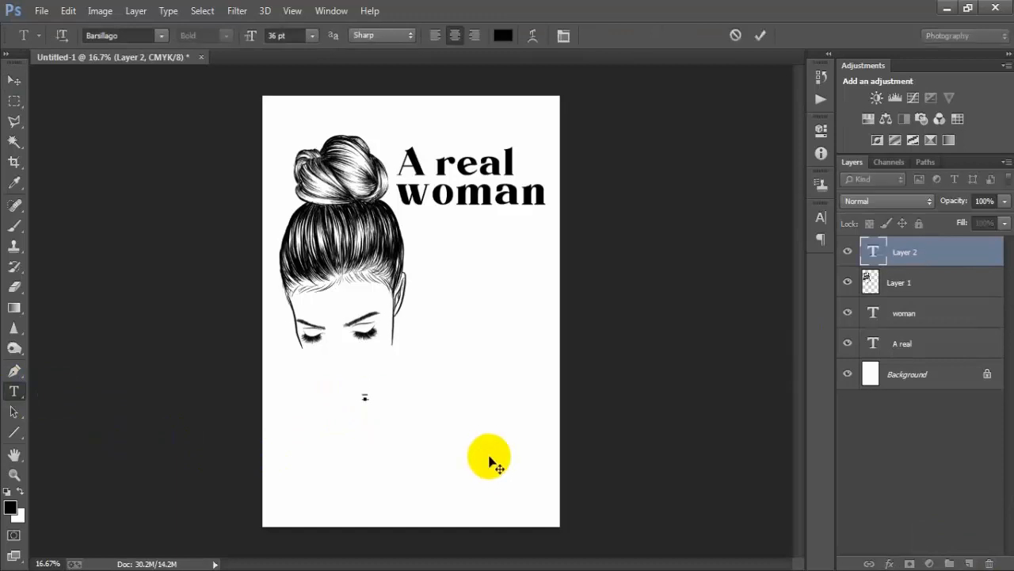
text(- has curves)
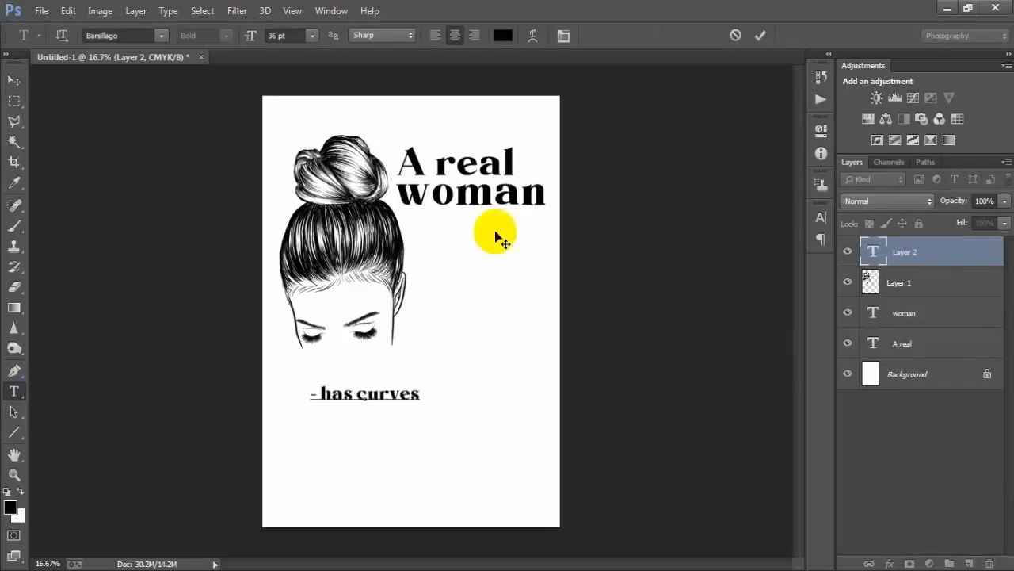
click(14, 80)
drag(375, 390, 489, 240)
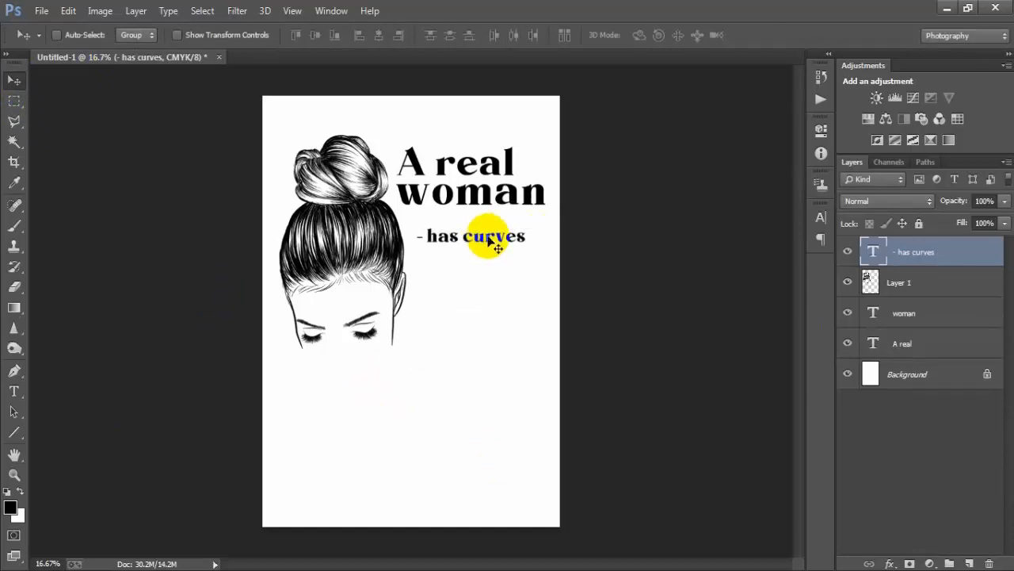
Step: Scale the "- has curves" text to 114.25%
key(ctrl+t)
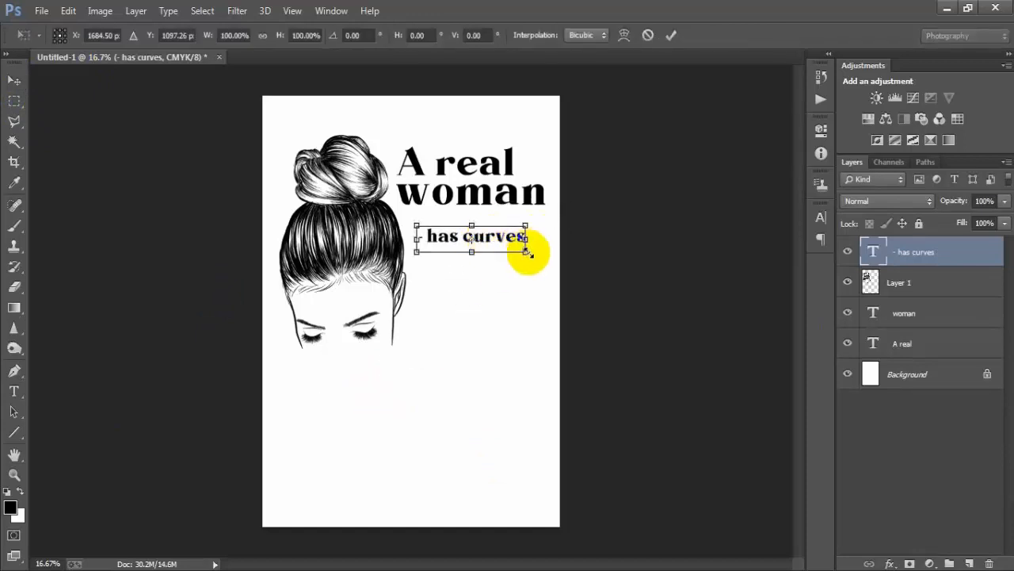
drag(526, 254, 534, 264)
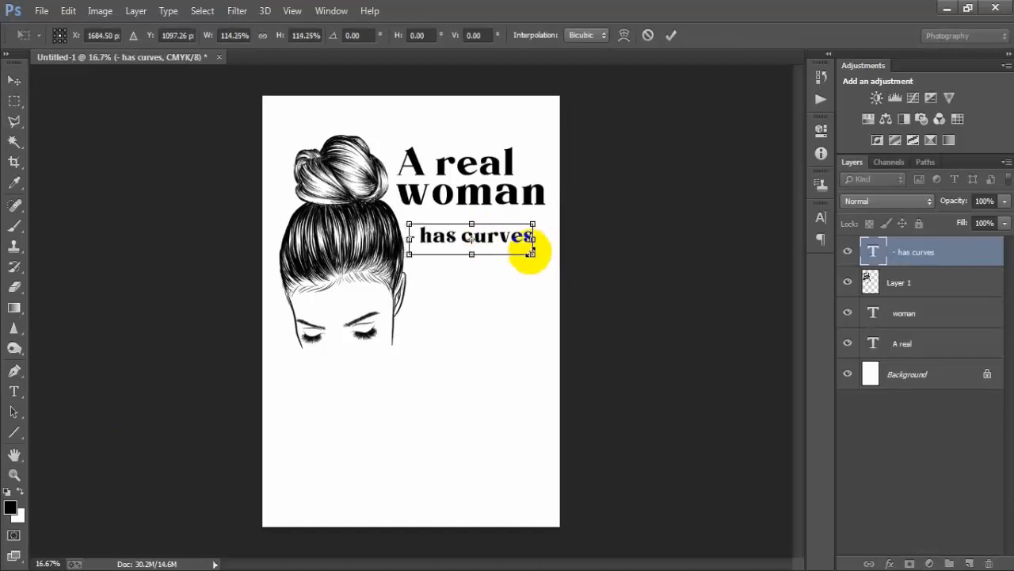
click(670, 35)
Step: Shrink the "A real" and "woman" heading lines together slightly
click(904, 325)
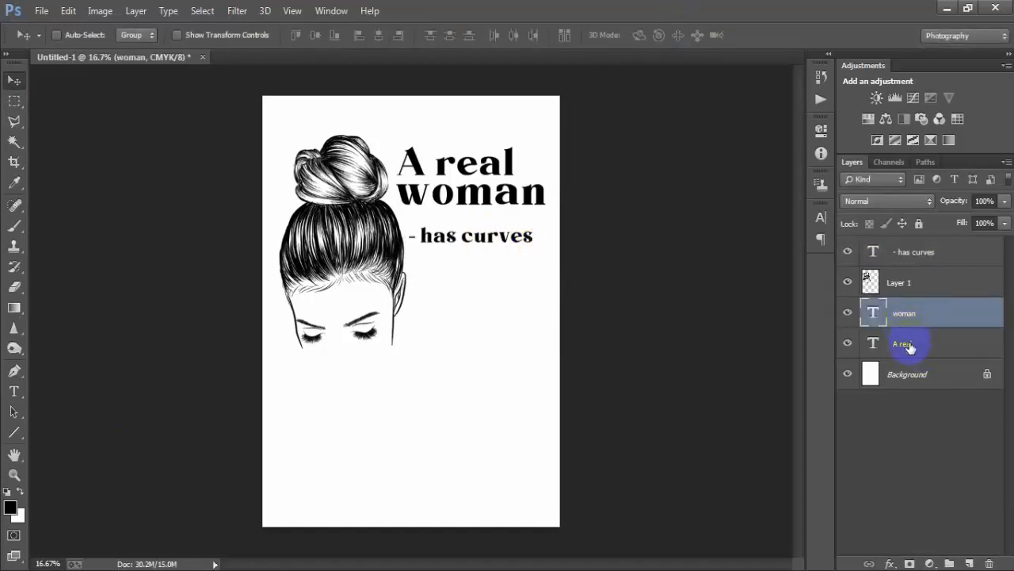
shift+click(910, 347)
key(ctrl+t)
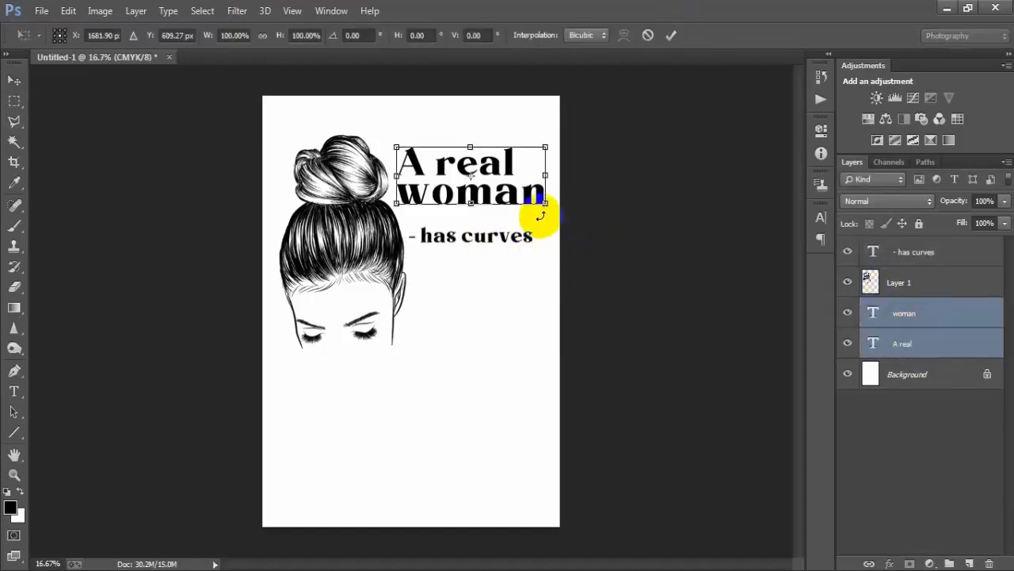
drag(545, 205, 541, 203)
click(671, 35)
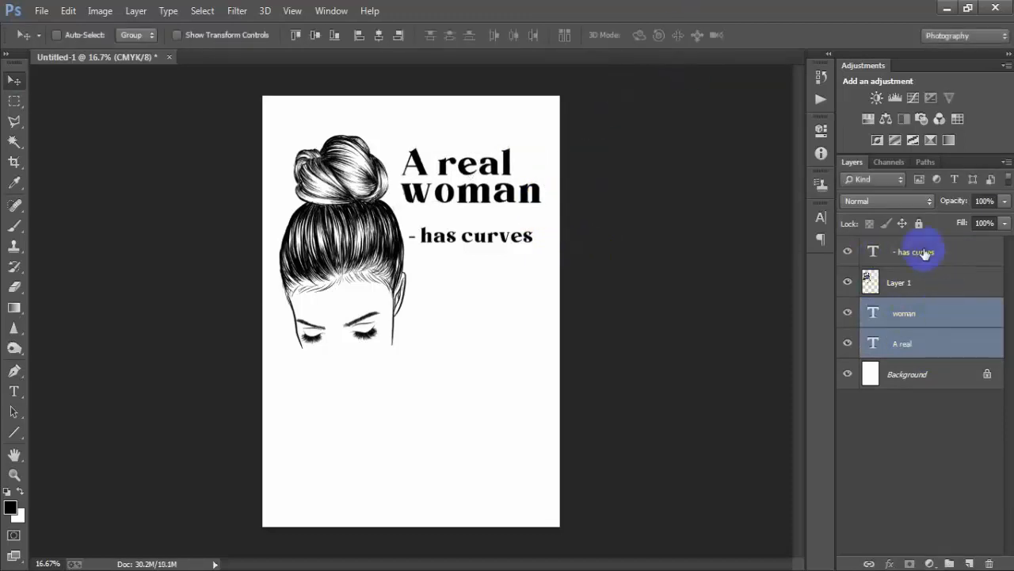
Step: Move the "- has curves" line up close beneath "woman" and nudge it slightly to the right
click(917, 252)
drag(466, 247, 463, 233)
key(Right)
key(Right)
key(Right)
key(Right)
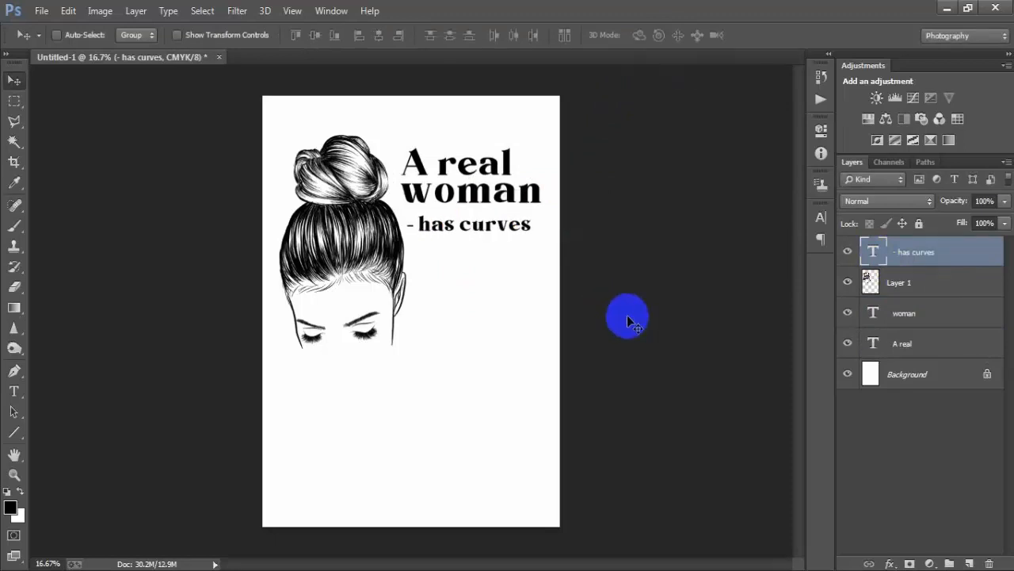
key(Down)
key(Up)
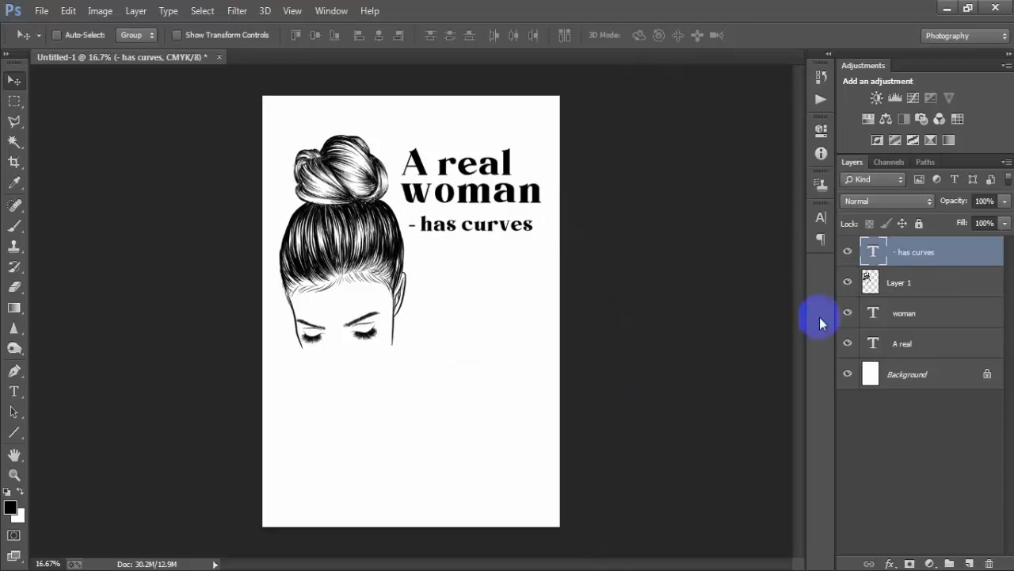
click(847, 252)
click(846, 252)
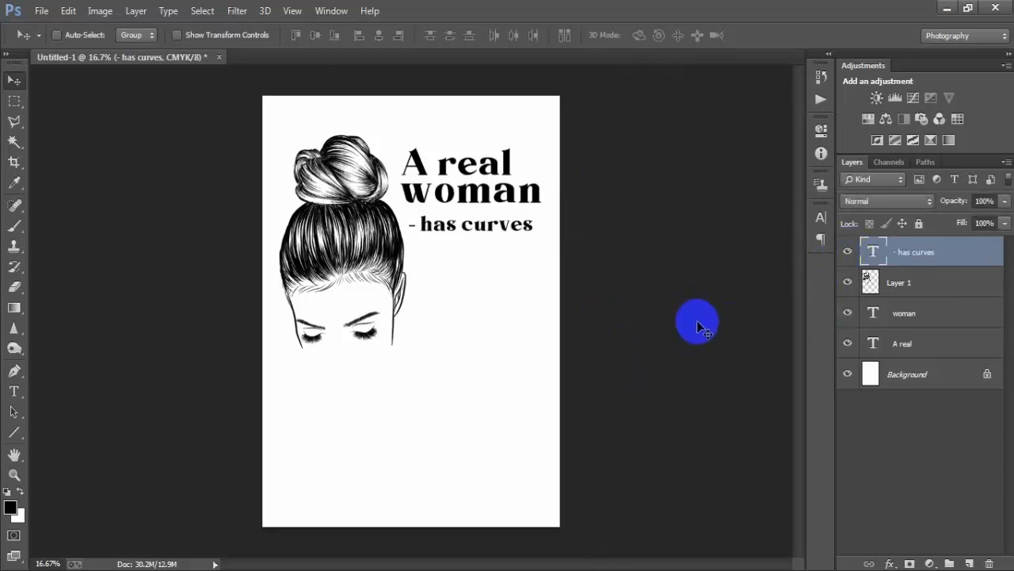
Step: Duplicate the "- has curves" line and move the copy straight down to form a second list line
key(ctrl+j)
key(shift+Down)
key(shift+Down)
key(shift+Down)
key(shift+Down)
key(shift+Down)
key(shift+Down)
key(shift+Down)
key(shift+Down)
key(shift+Down)
key(shift+Down)
key(shift+Down)
key(shift+Down)
key(shift+Down)
key(shift+Down)
key(shift+Down)
key(shift+Down)
key(shift+Down)
key(shift+Down)
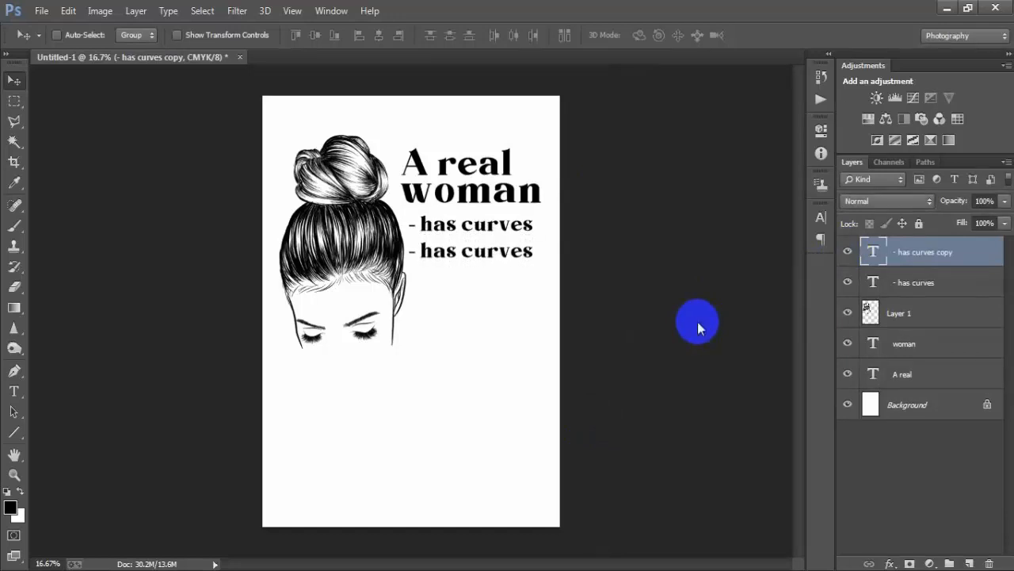
Step: Change the duplicated line's text to "- is skinny"
double_click(875, 252)
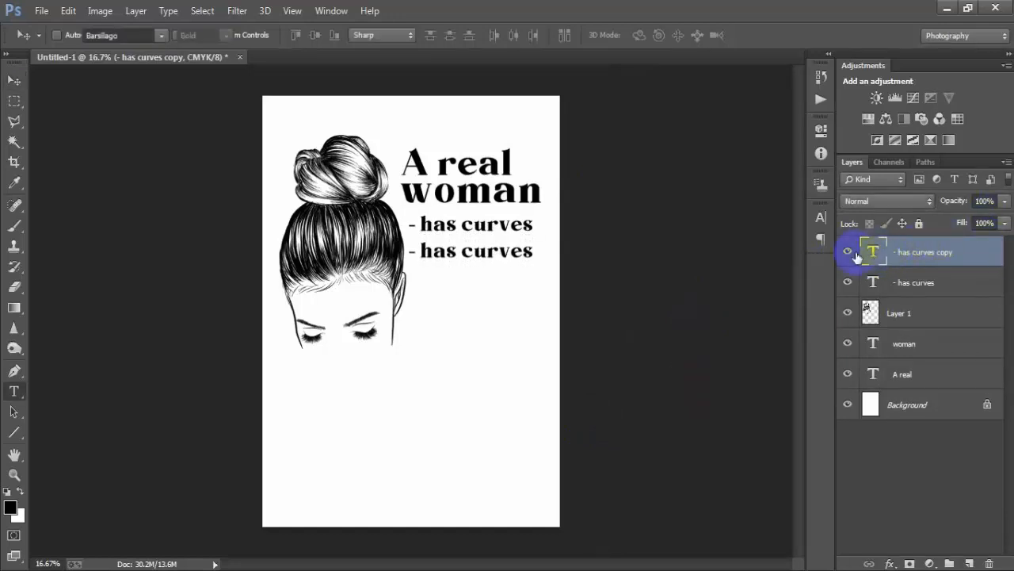
click(534, 252)
drag(534, 252, 418, 253)
text(is skinny)
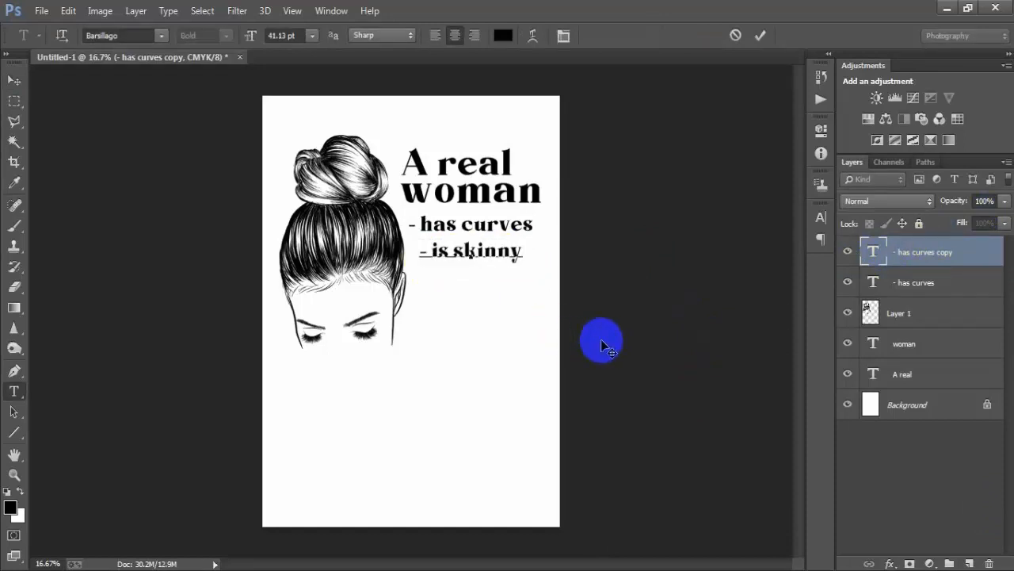
click(759, 35)
key(v)
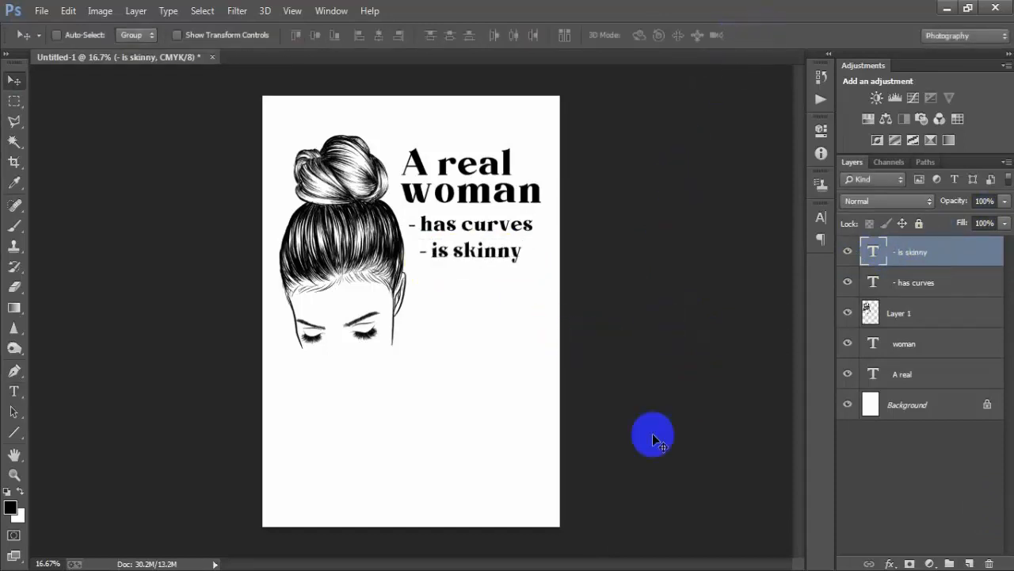
Step: Duplicate the "- has curves" line, bring the copy to the top of the layer stack and move it below "- is skinny"
click(917, 283)
key(ctrl+j)
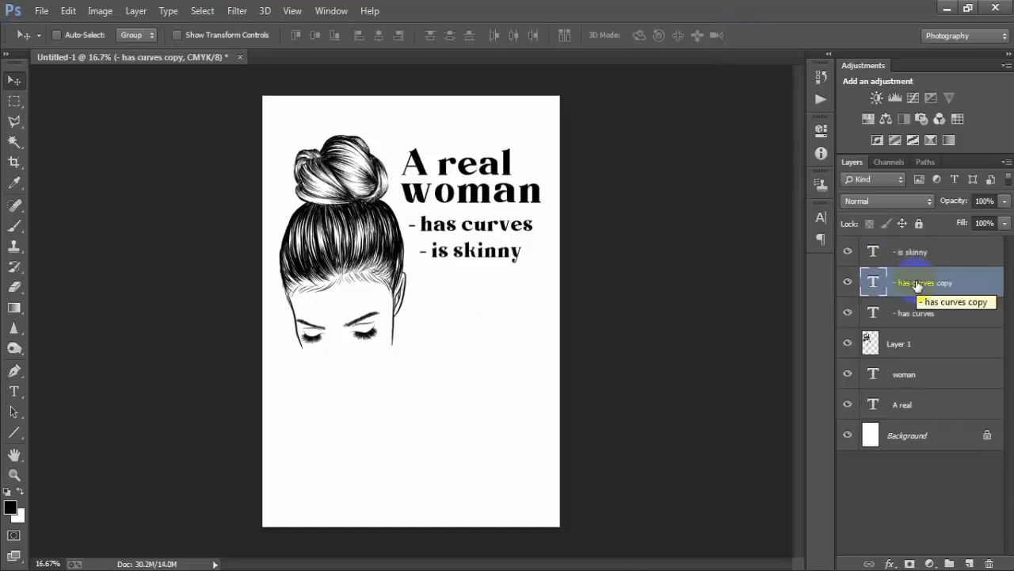
drag(916, 278, 903, 237)
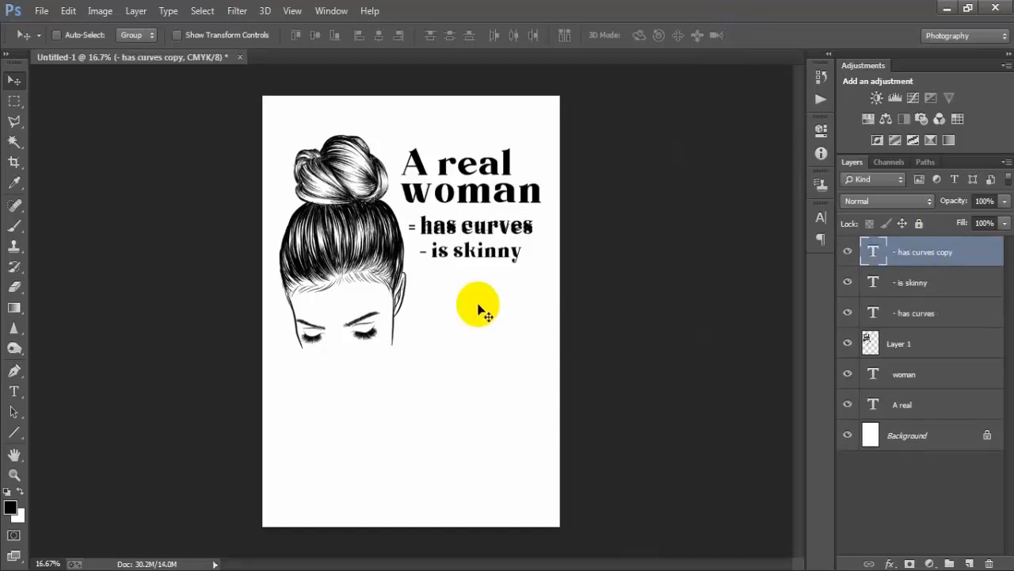
key(shift+Down)
key(shift+Down)
key(shift+Down)
key(shift+Down)
key(shift+Down)
key(shift+Down)
key(shift+Down)
key(shift+Down)
key(shift+Down)
key(shift+Down)
key(shift+Down)
key(shift+Down)
key(shift+Down)
key(shift+Down)
key(shift+Down)
key(shift+Down)
key(shift+Down)
key(shift+Down)
key(shift+Down)
key(shift+Down)
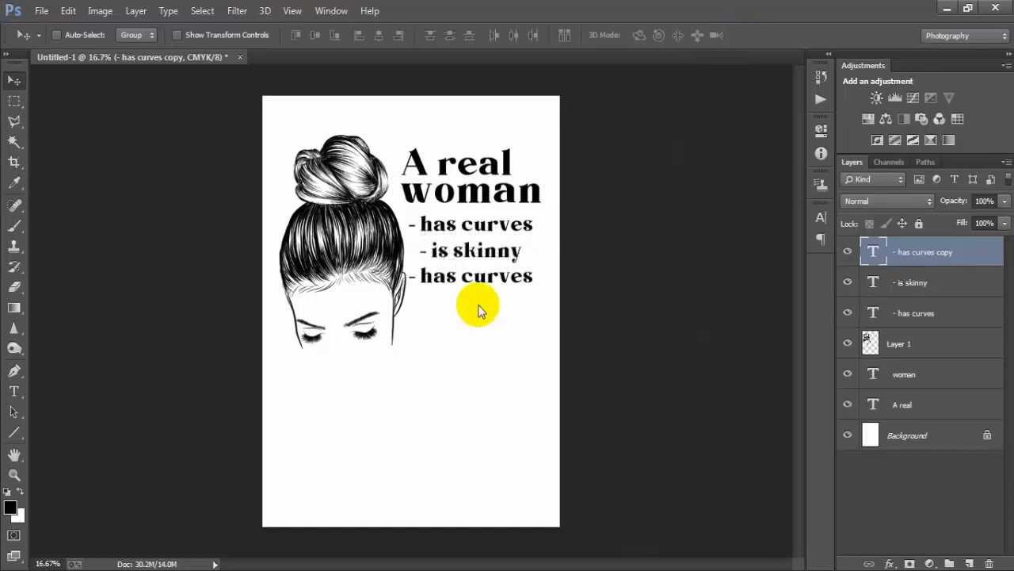
double_click(873, 251)
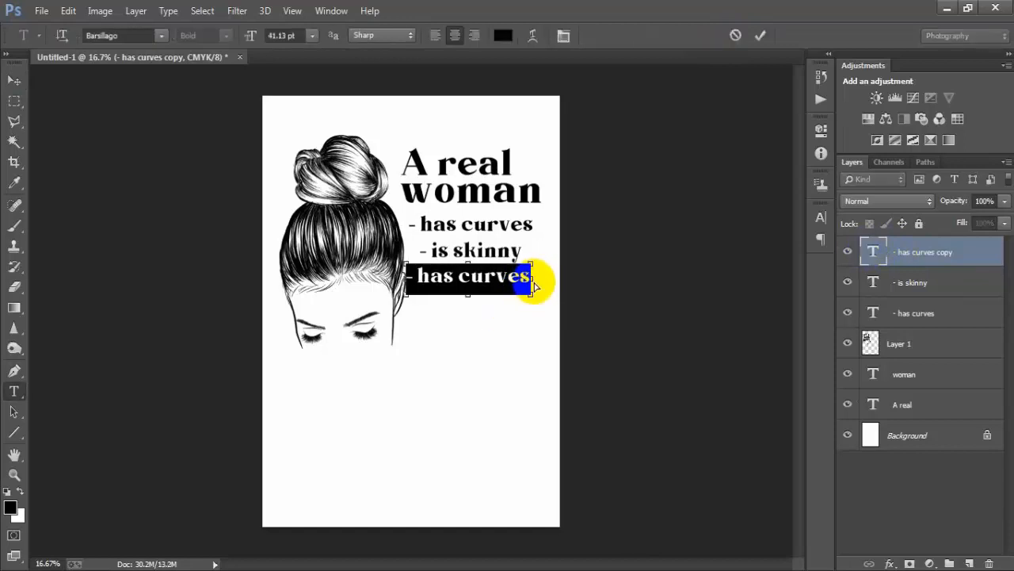
drag(533, 284, 484, 282)
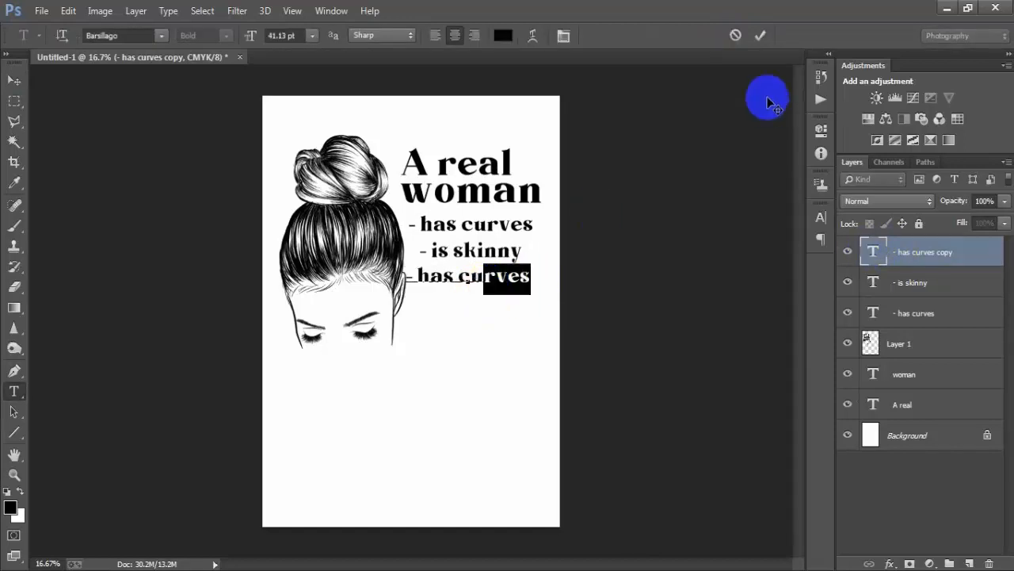
click(761, 36)
key(v)
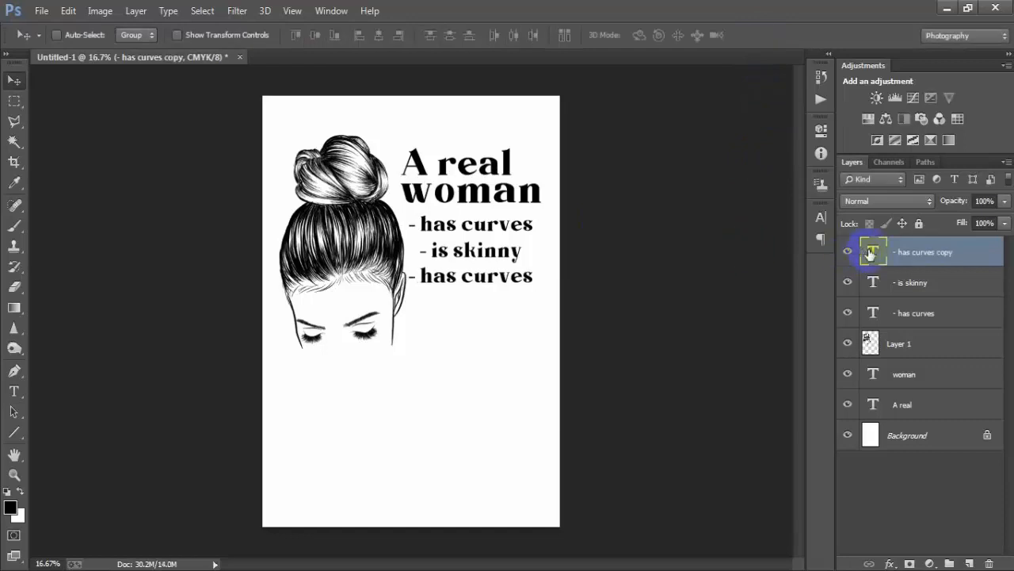
Step: Change the lowest copy's text to "- has muscles" and nudge all three list lines slightly down together
double_click(534, 276)
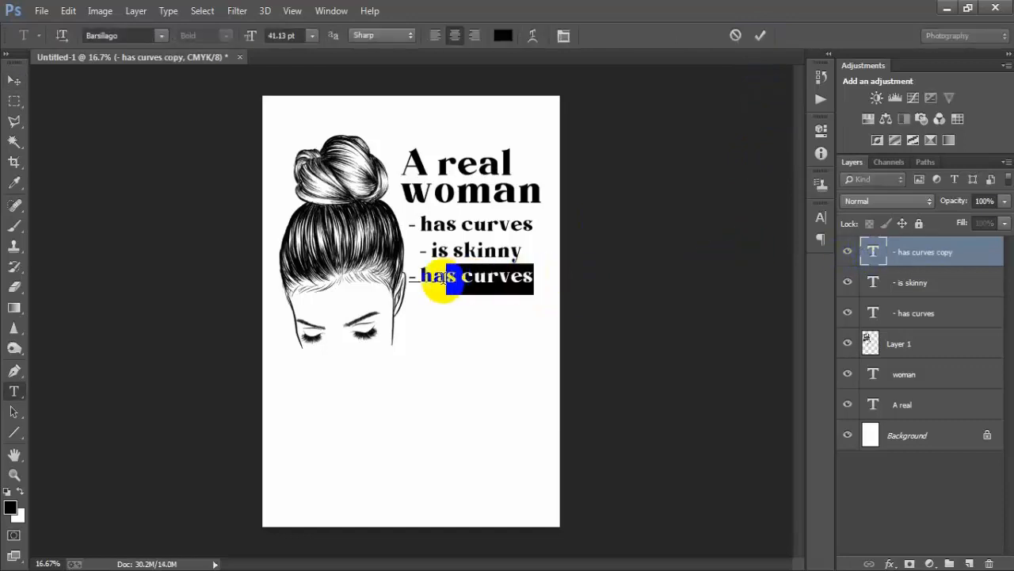
text(- has muscles)
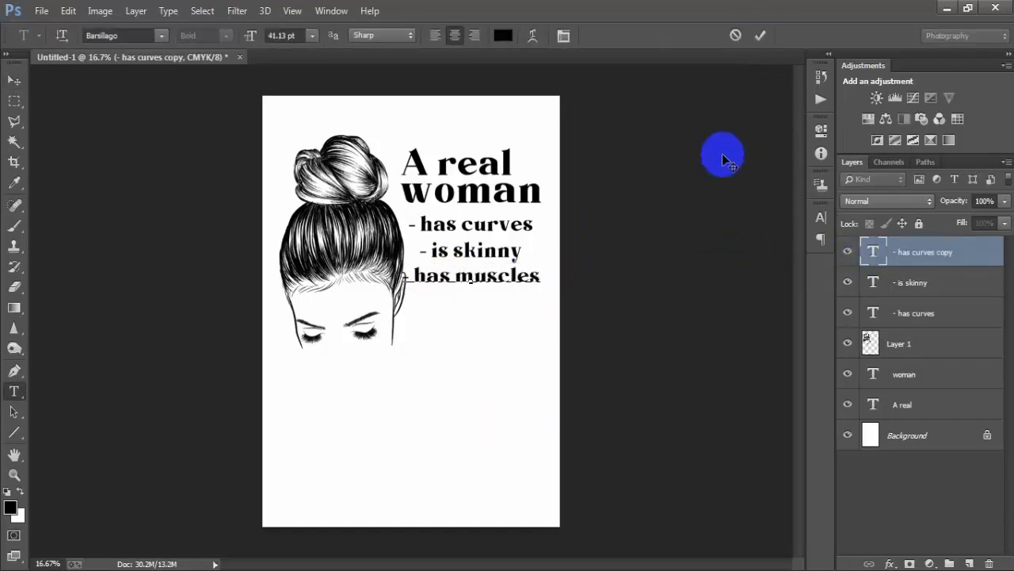
click(759, 37)
key(v)
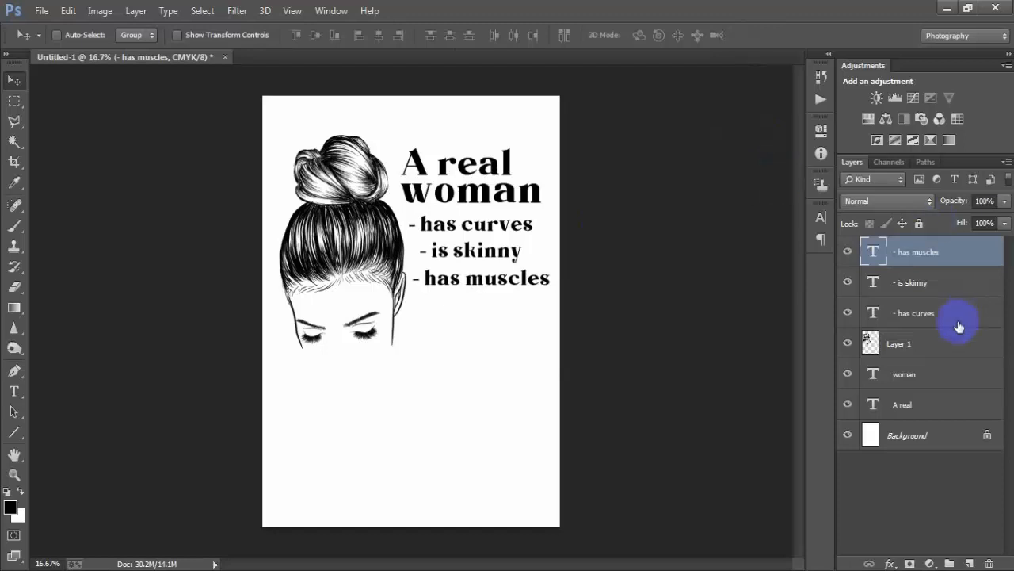
shift+click(924, 313)
key(Down)
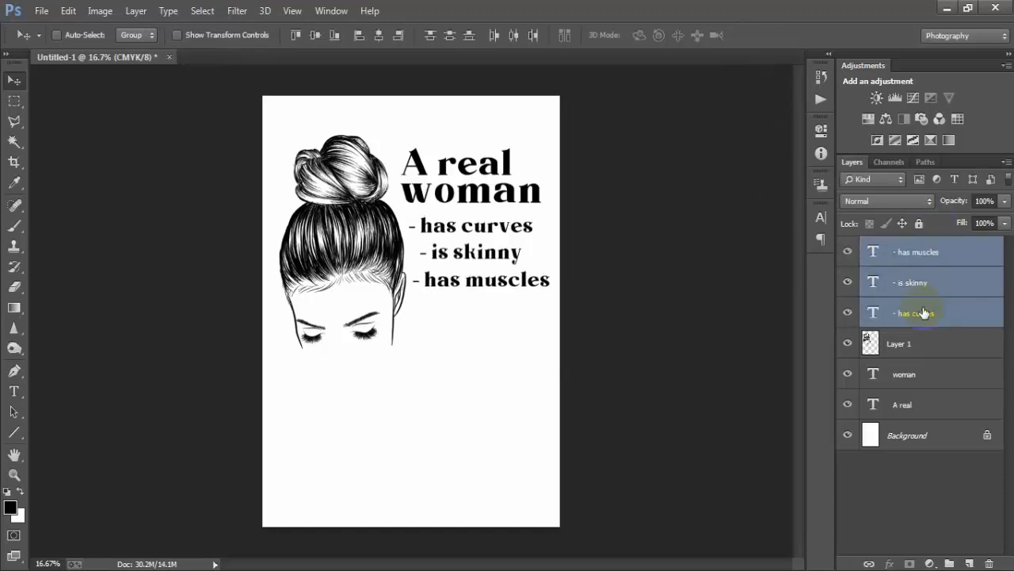
Step: Shift the woman illustration slightly to the left, and make the "- has muscles" layer active
click(935, 353)
key(Left)
key(Left)
key(Left)
key(Left)
key(Left)
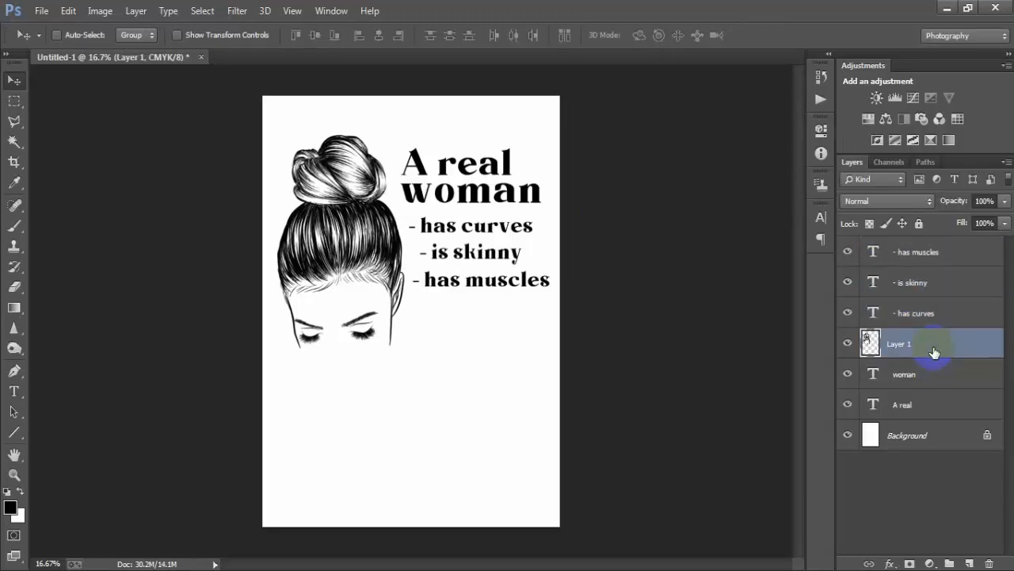
key(Right)
key(Right)
key(Left)
key(Left)
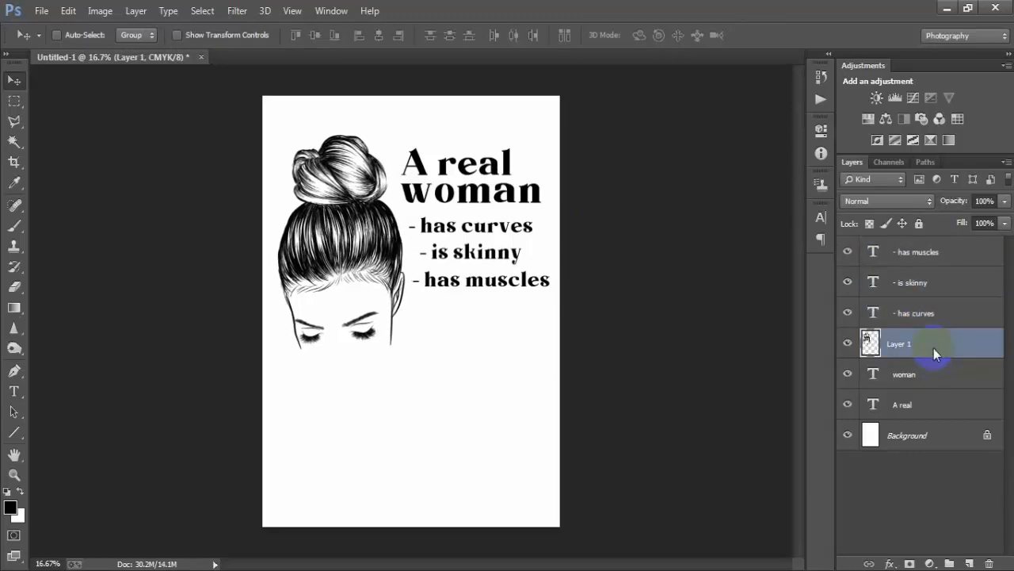
click(911, 255)
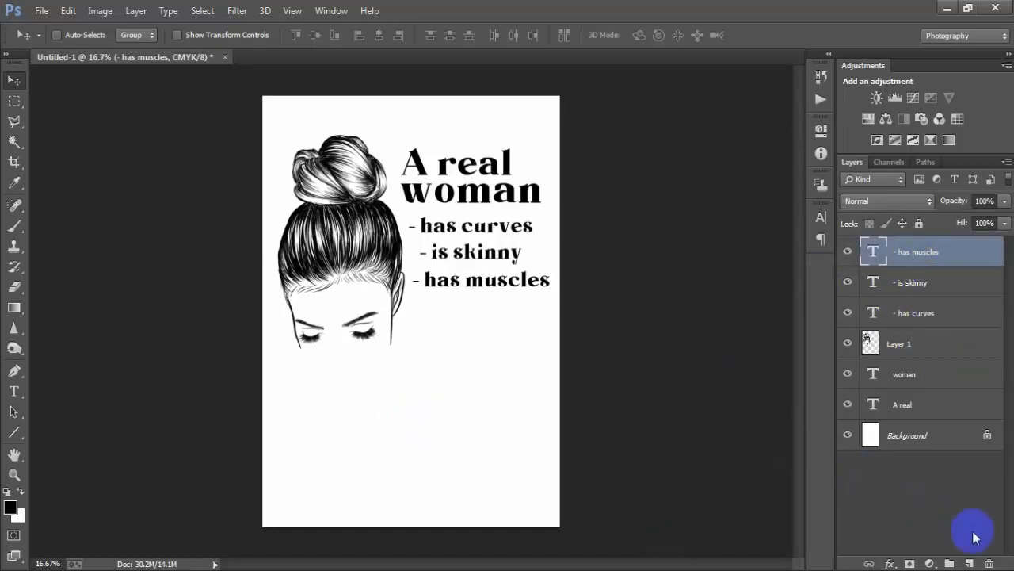
Step: Add the text "is whatever" on a new layer below the woman illustration and shift it slightly up and to the right
click(969, 564)
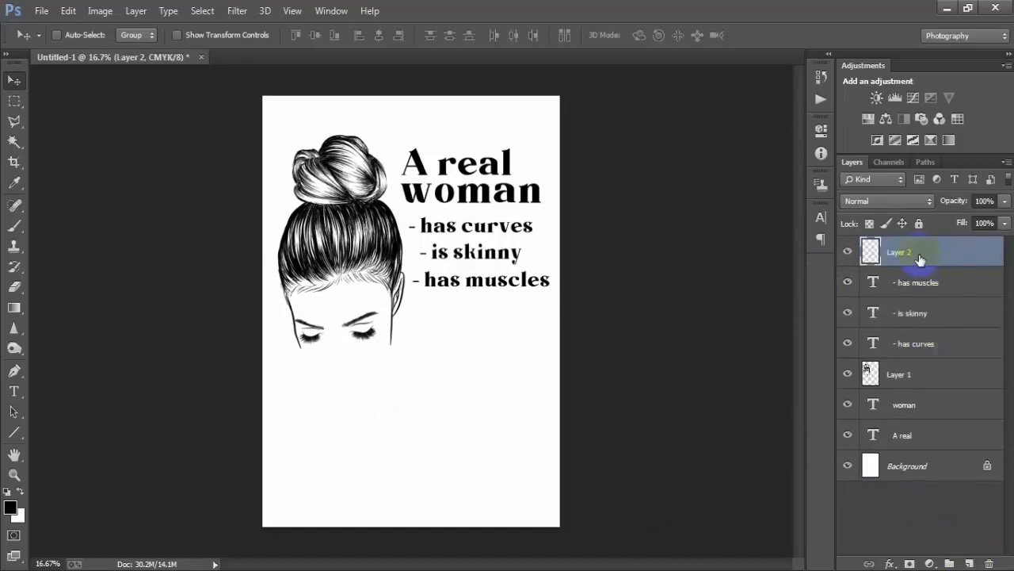
click(12, 398)
click(365, 438)
text(is whatever)
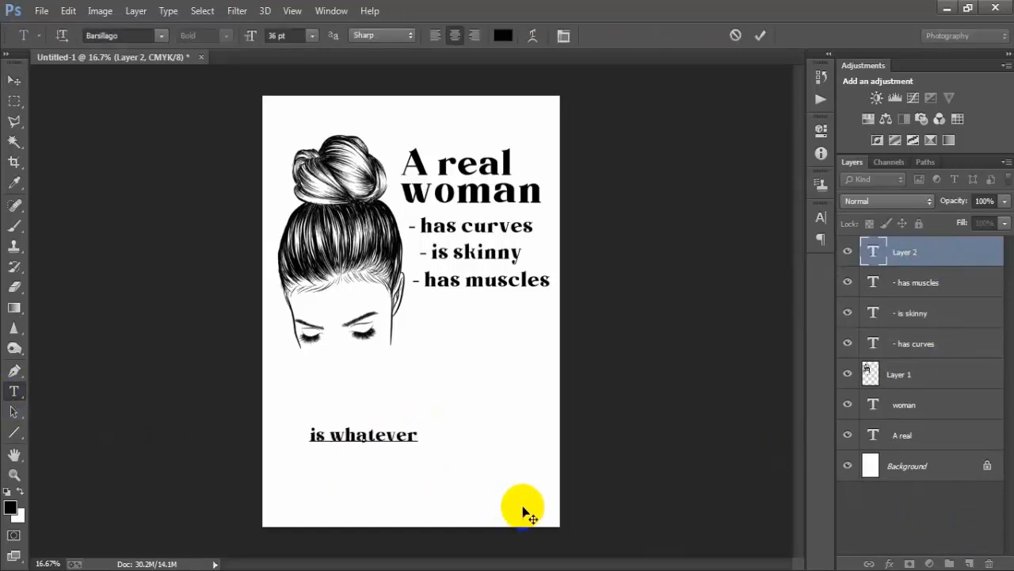
click(760, 35)
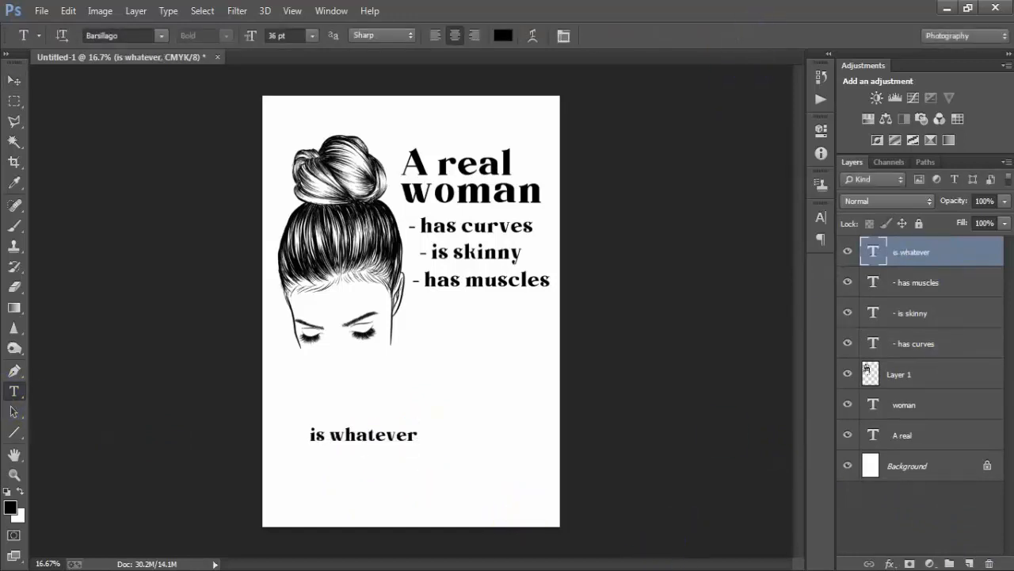
click(13, 81)
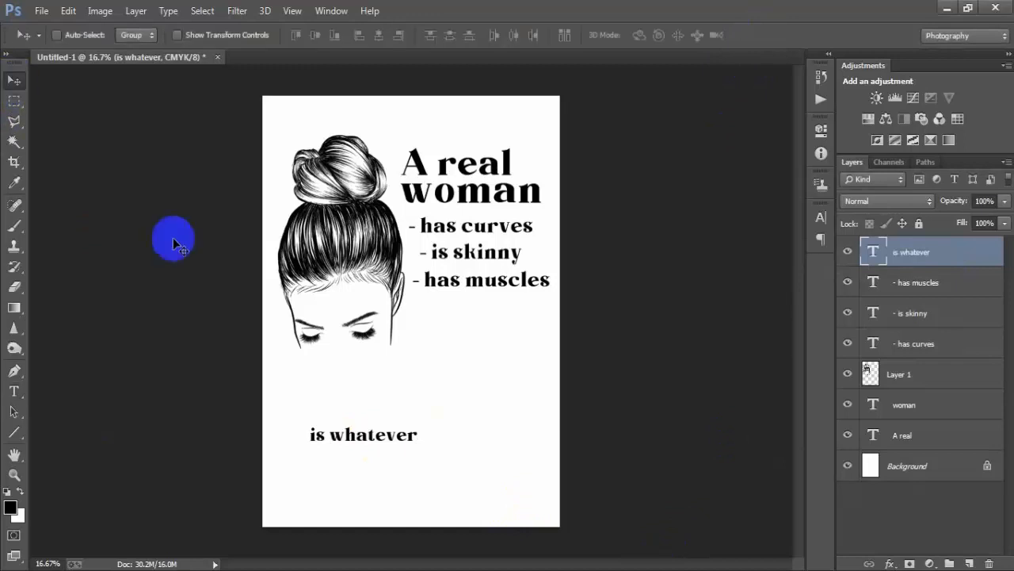
drag(385, 435, 408, 407)
Step: Set the font of the "is whatever" line to Arsilon
click(820, 220)
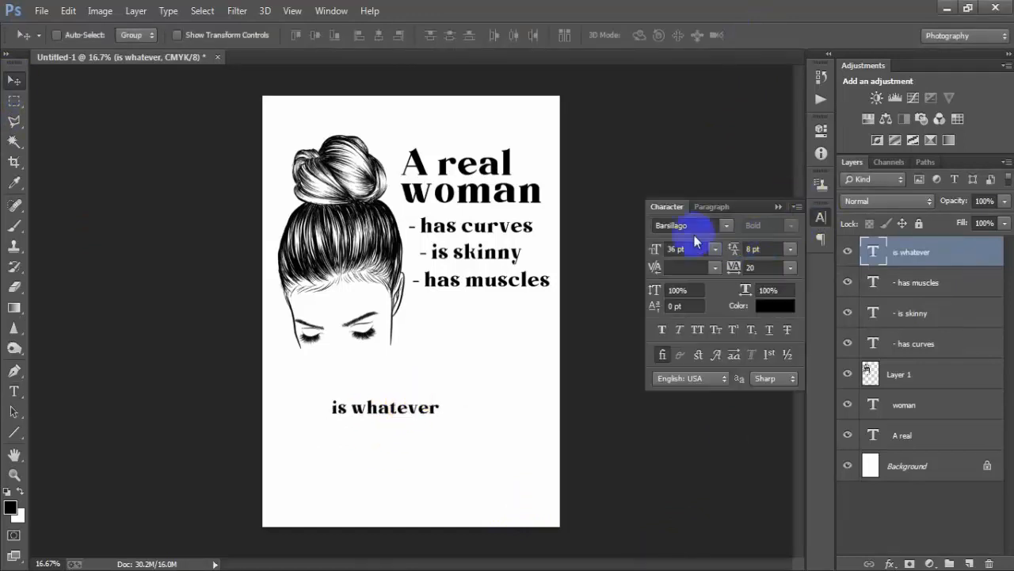
click(688, 226)
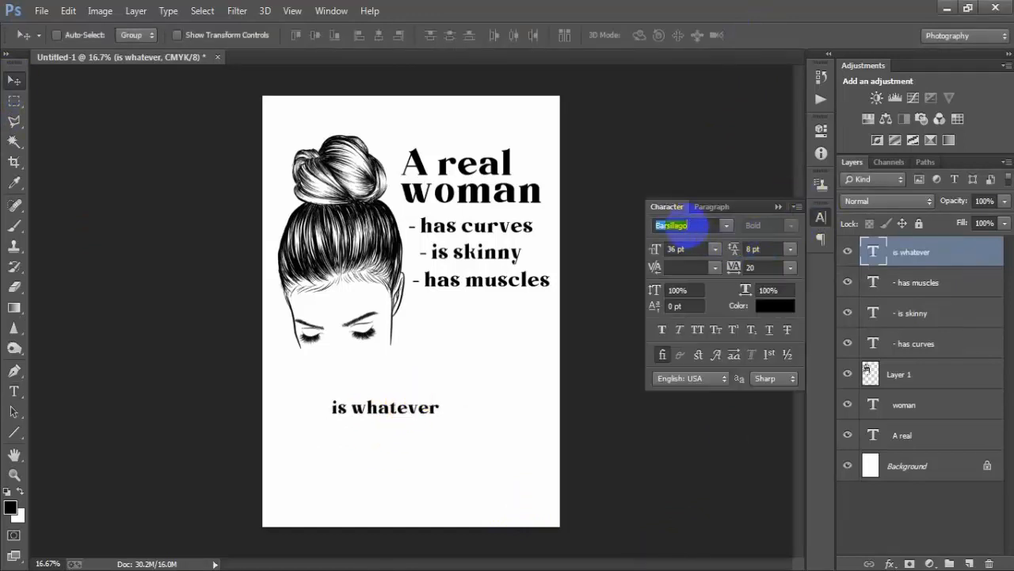
text(Arslion)
key(Return)
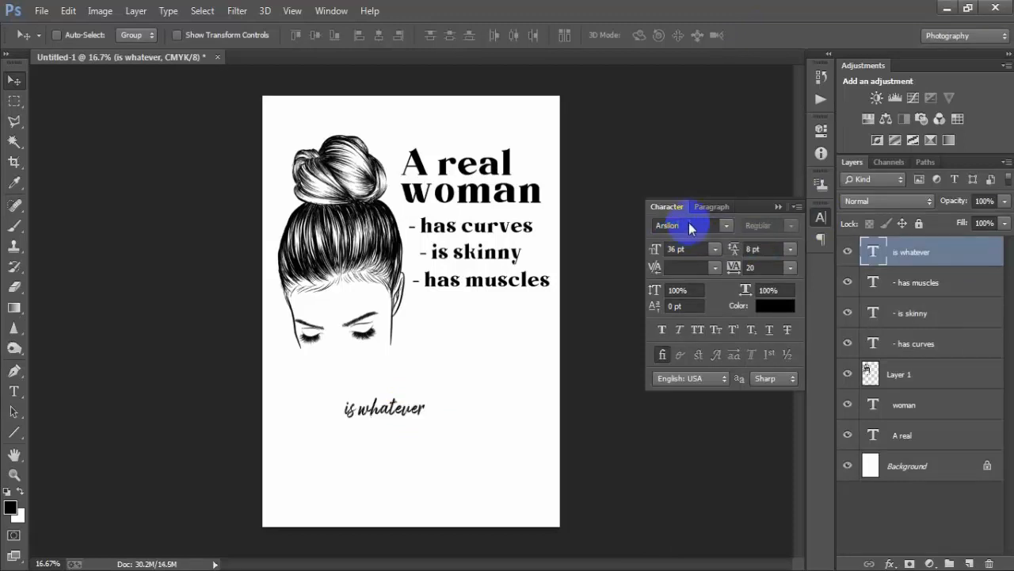
click(778, 206)
Step: Enlarge "is whatever" to about 240%, tilt it about -3.3°, and place it just below the woman's face
key(ctrl+t)
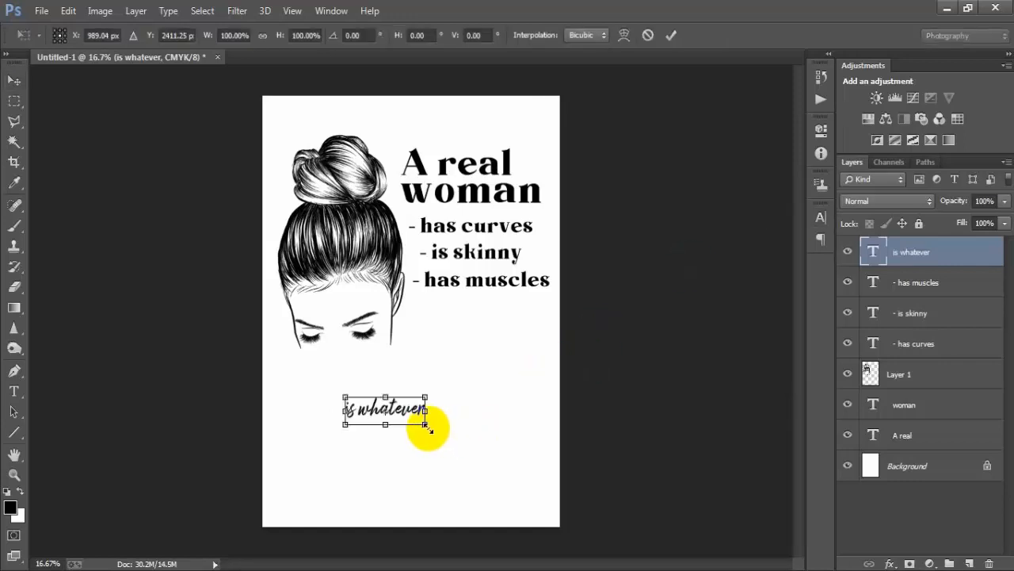
drag(428, 429, 484, 475)
drag(394, 396, 441, 366)
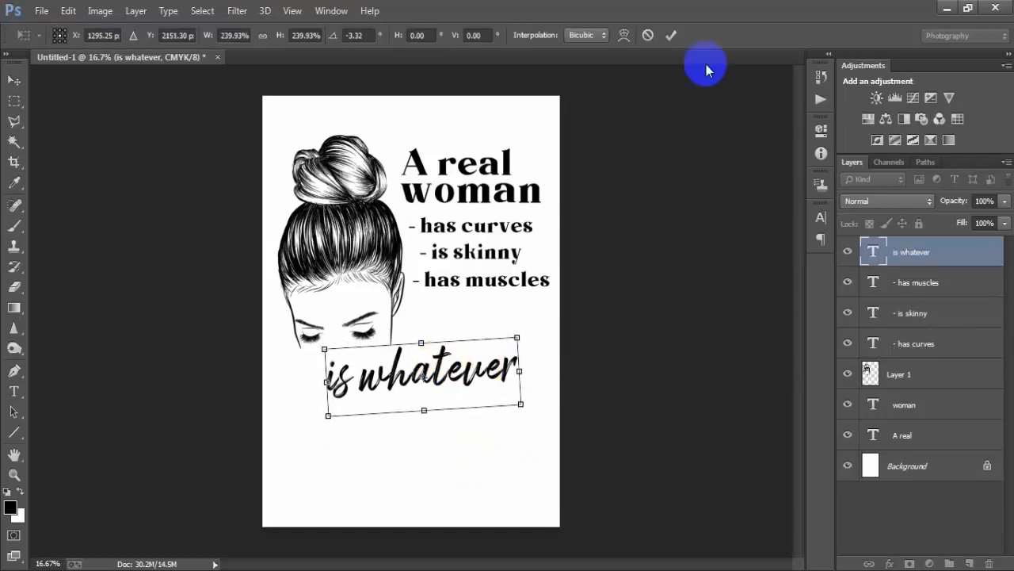
click(671, 35)
Step: Nudge the "is whatever" line up and down to fine-tune its height beneath the face
key(Up)
key(Up)
key(Up)
key(Up)
key(Up)
key(Up)
key(Up)
key(Up)
key(Up)
key(Up)
key(Up)
key(Up)
key(Up)
key(Up)
key(Up)
key(Up)
key(Up)
key(Up)
key(Up)
key(Up)
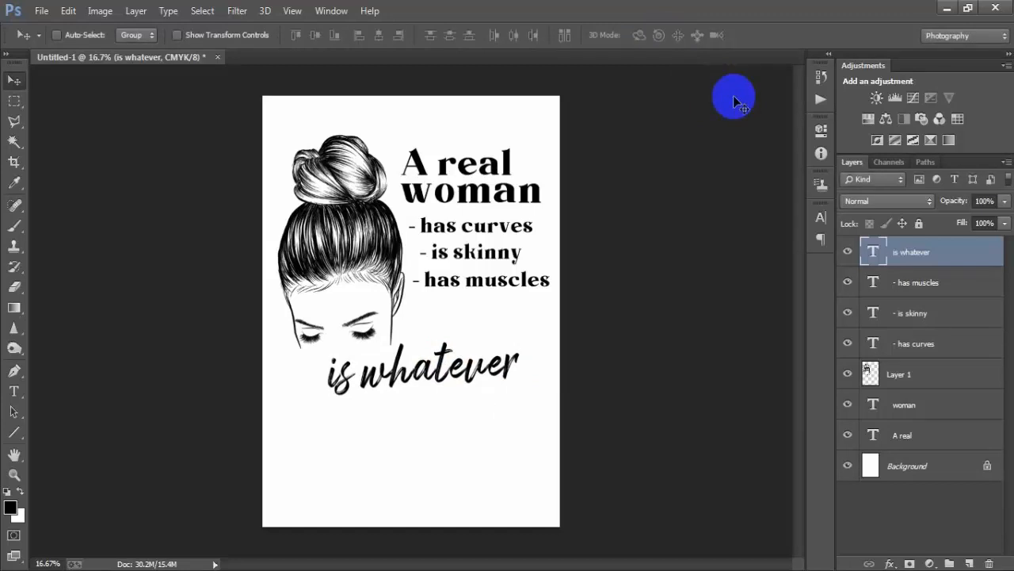
key(Down)
key(Down)
key(Down)
key(Down)
key(Down)
key(Down)
key(Down)
key(Down)
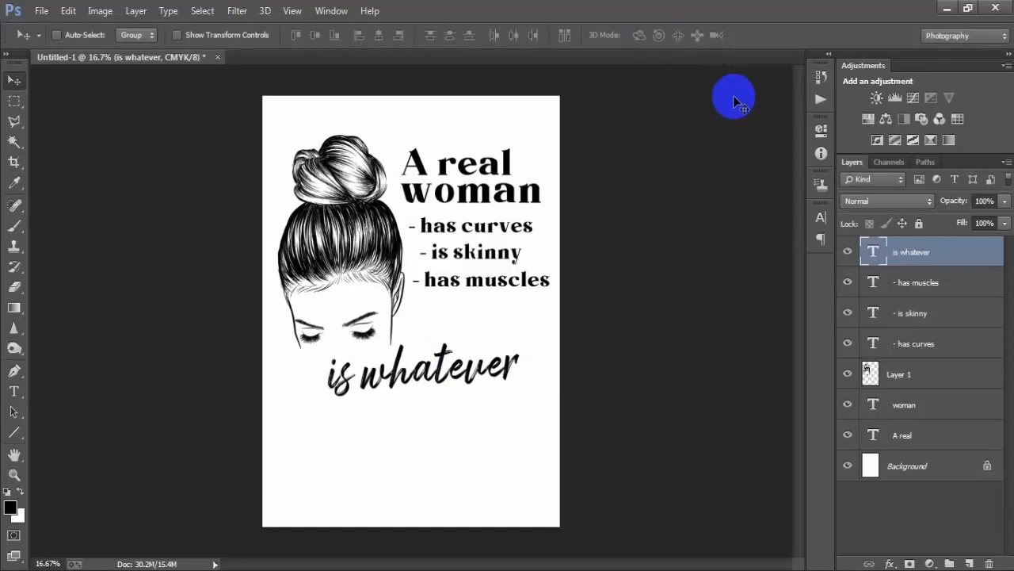
Step: Duplicate the "is whatever" line and move the copy straight down so it sits directly below the original
key(ctrl+j)
key(shift+Down)
key(shift+Down)
key(shift+Down)
key(shift+Down)
key(shift+Down)
key(shift+Down)
key(shift+Down)
key(shift+Down)
key(shift+Down)
key(shift+Down)
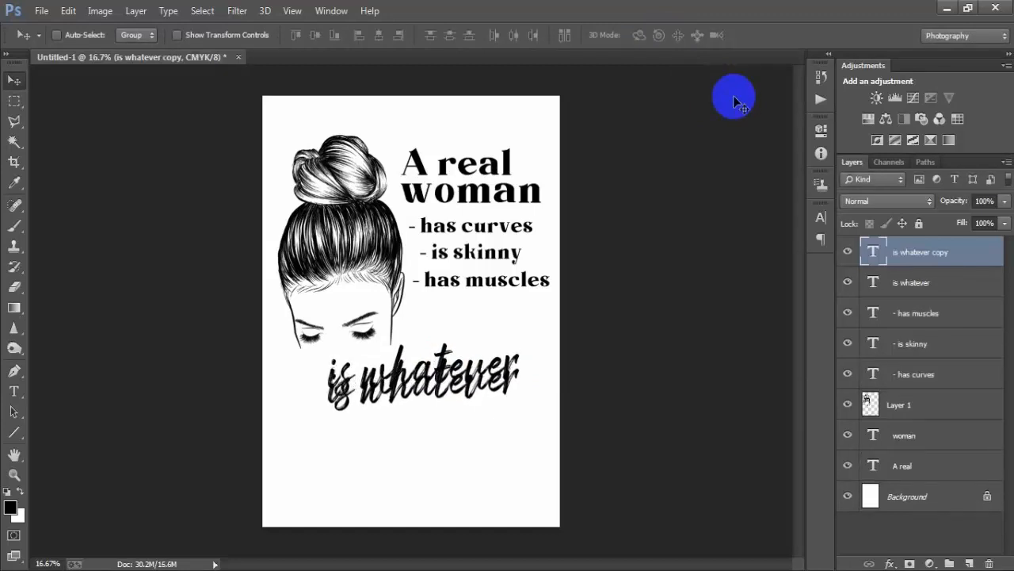
key(shift+Down)
key(shift+Down)
key(shift+Down)
key(shift+Down)
key(shift+Down)
key(shift+Down)
key(shift+Down)
key(shift+Down)
key(shift+Down)
key(shift+Down)
key(shift+Down)
key(shift+Down)
key(shift+Down)
key(shift+Down)
key(shift+Down)
key(shift+Down)
key(shift+Down)
key(shift+Down)
key(shift+Down)
key(shift+Down)
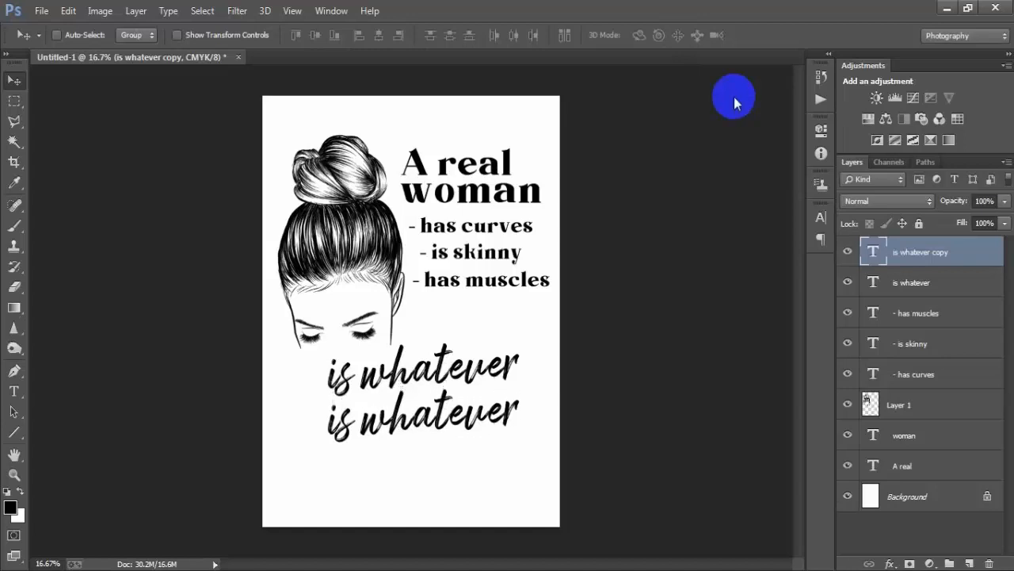
Step: Change the lower copy's text to "she wants to be"
key(t)
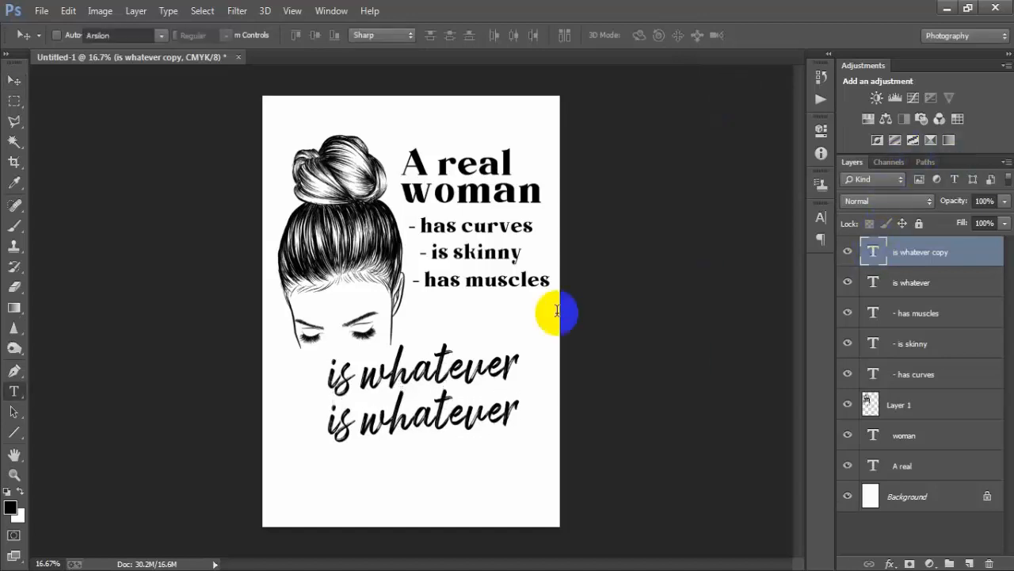
click(558, 310)
key(ctrl+a)
text(she wants to be)
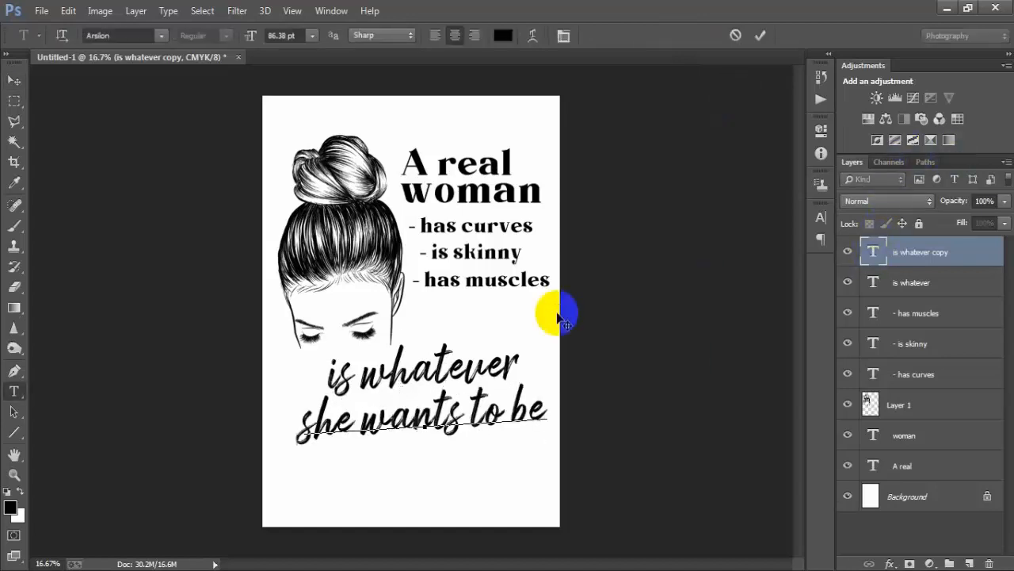
click(759, 36)
key(v)
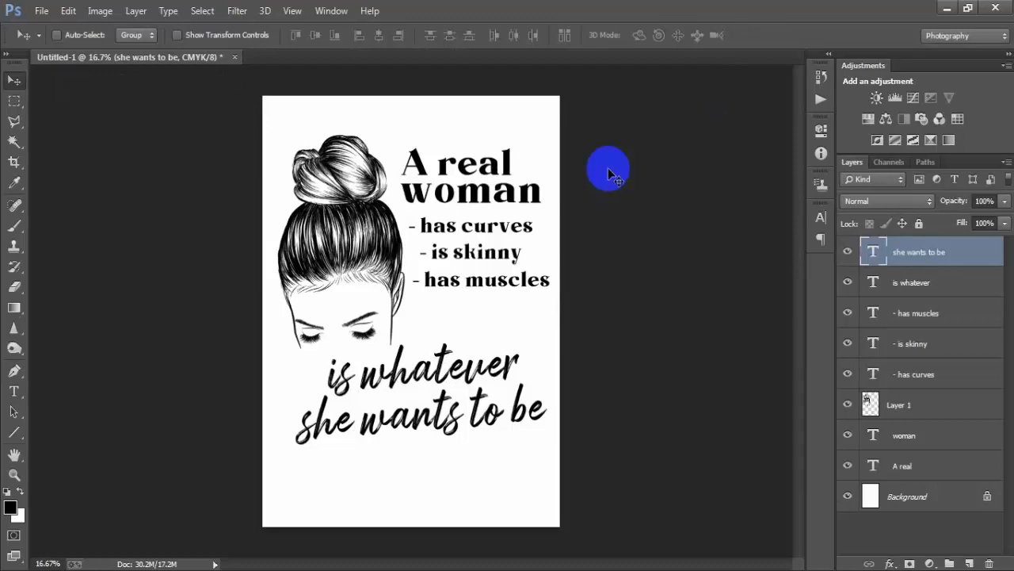
Step: Scale the "she wants to be" line up to about 102%
key(ctrl+t)
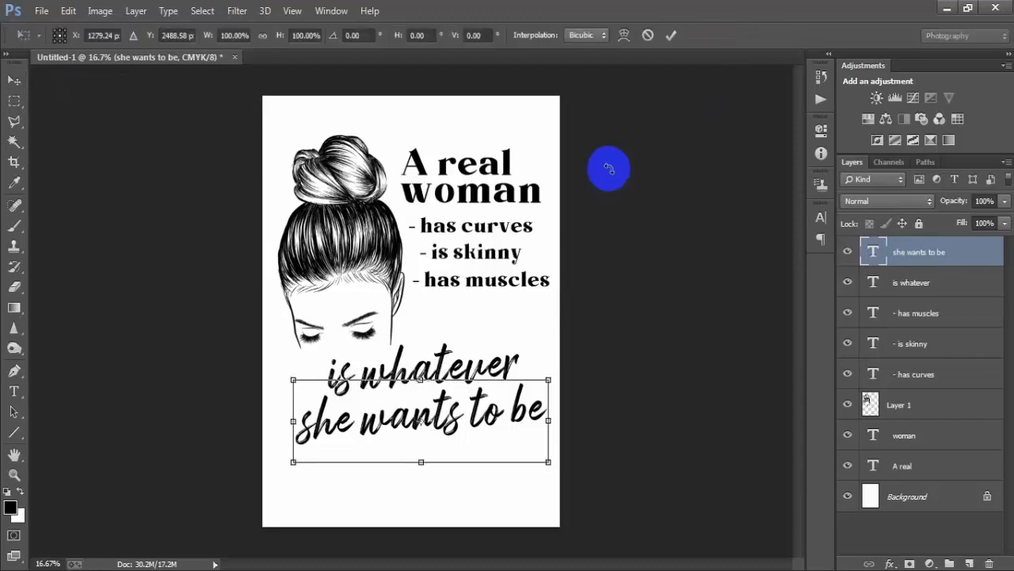
drag(547, 464, 552, 464)
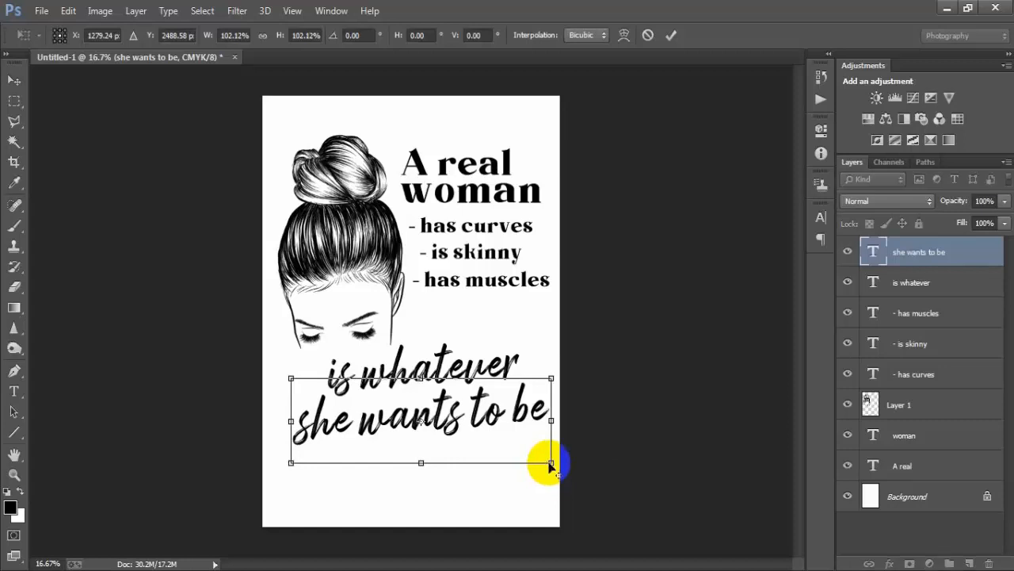
click(671, 34)
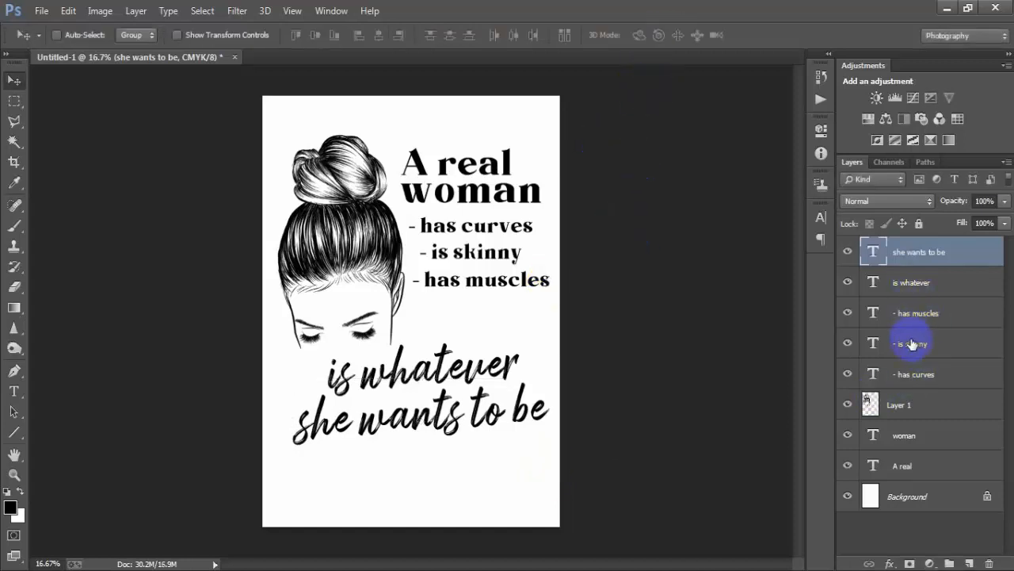
Step: Select the three list lines together with both heading layers and nudge them all slightly down
click(910, 314)
shift+click(913, 376)
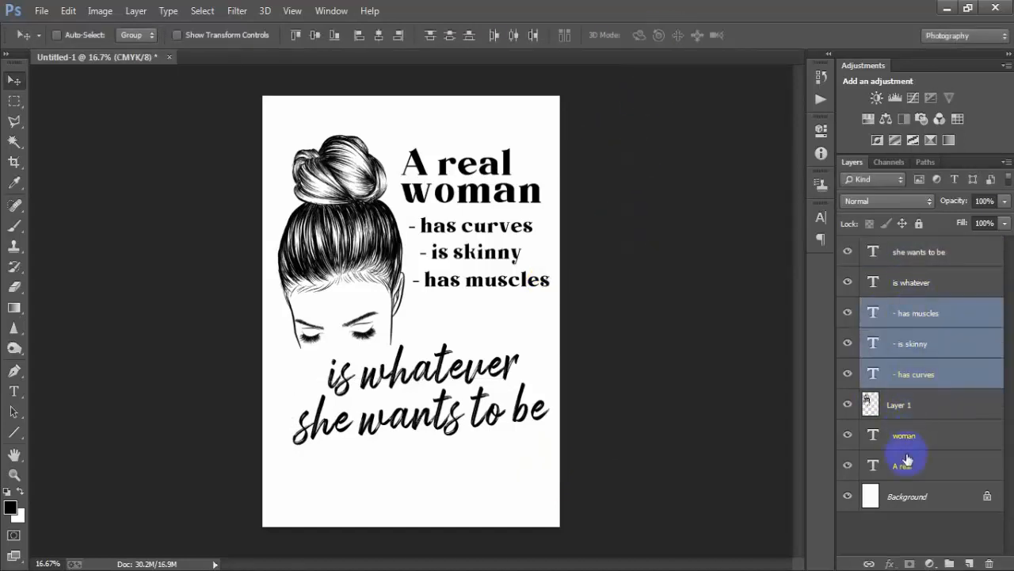
ctrl+click(904, 437)
ctrl+click(903, 466)
key(shift+Down)
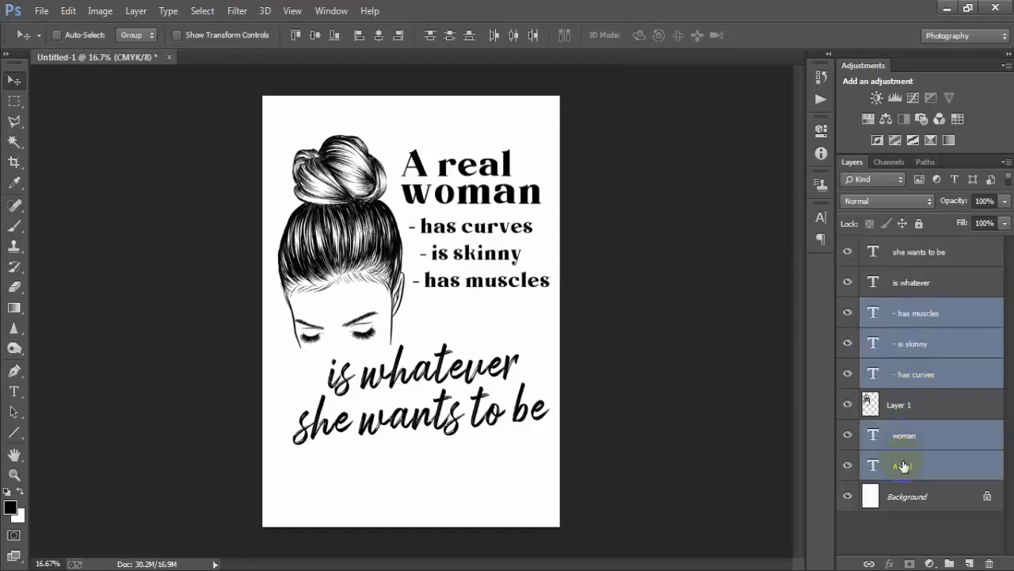
Step: Make the "she wants to be" layer active and open the EPS file 00000 1 (4), rasterized at 300 pixels/inch
click(938, 259)
click(42, 10)
click(46, 43)
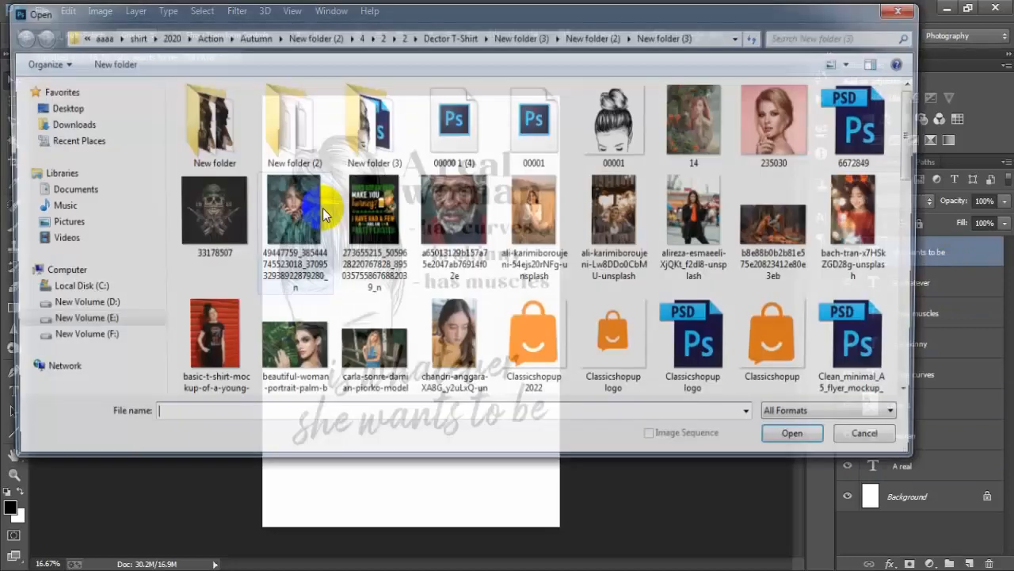
click(454, 123)
click(803, 440)
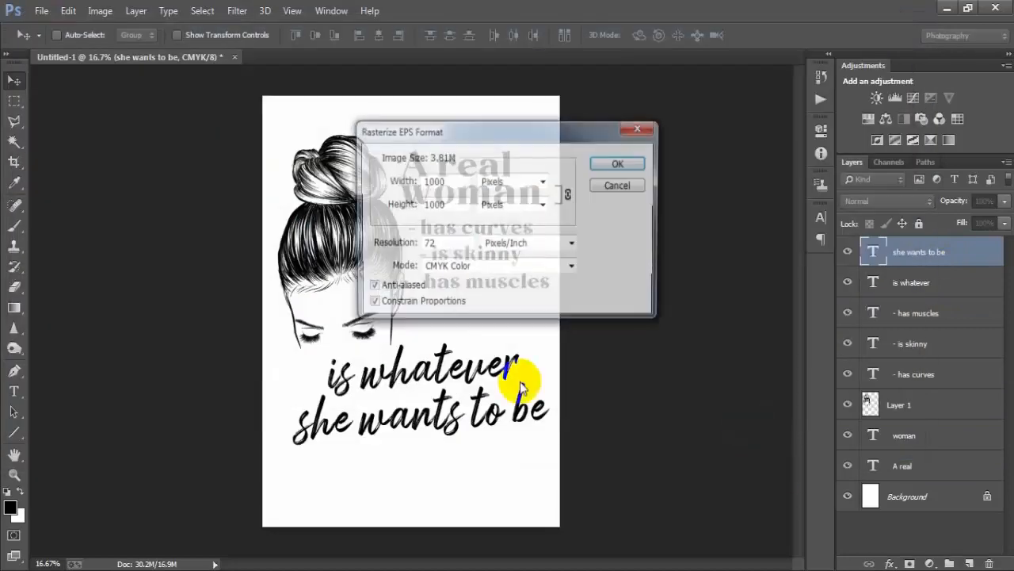
double_click(444, 247)
text(300)
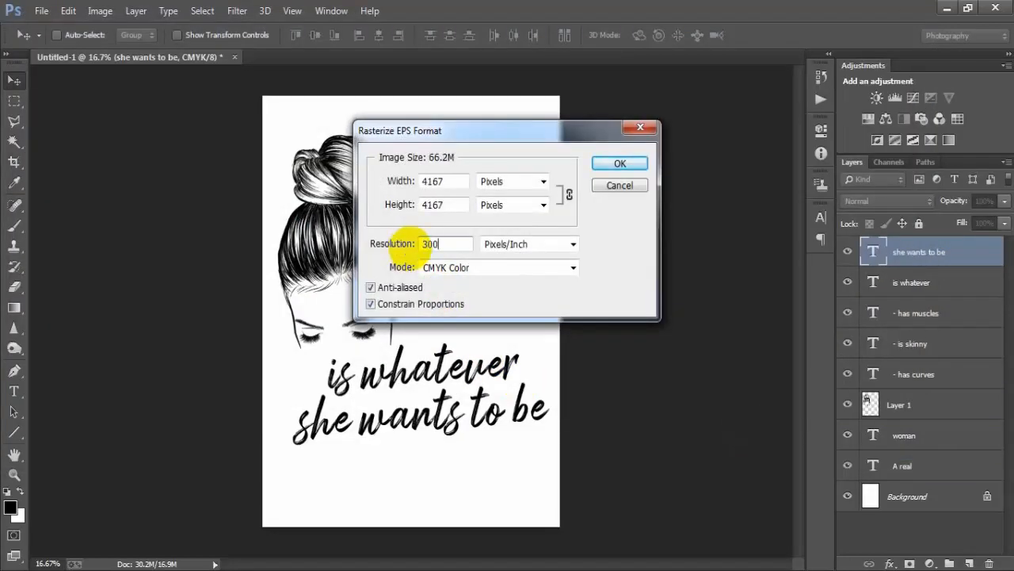
key(Return)
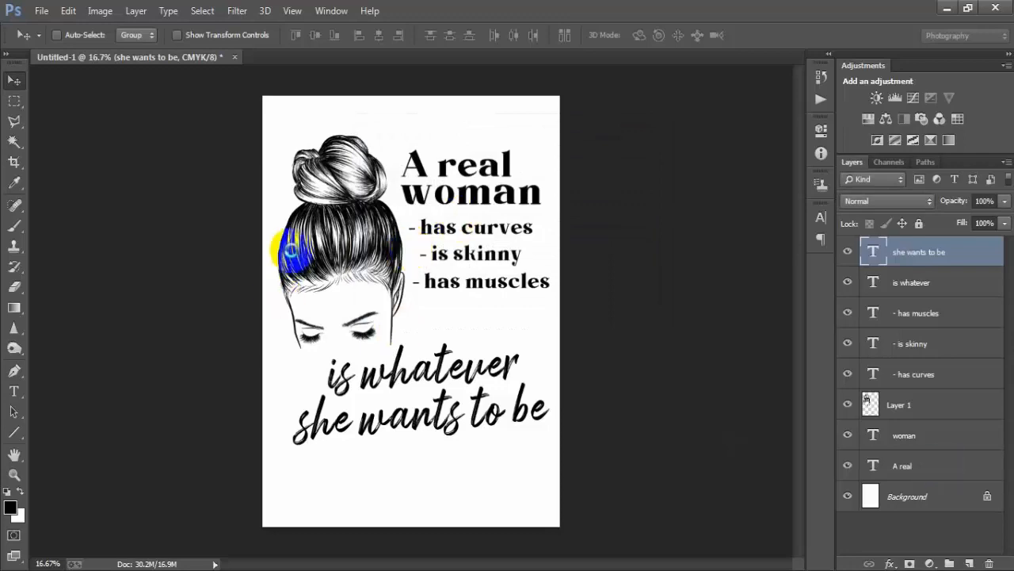
Step: Copy the topmost solid line from the EPS into the T-shirt design, and close the EPS without saving
mouse_move(278, 84)
mouse_down()
mouse_move(373, 68)
mouse_move(216, 69)
mouse_up()
key(m)
drag(207, 118, 584, 181)
click(13, 81)
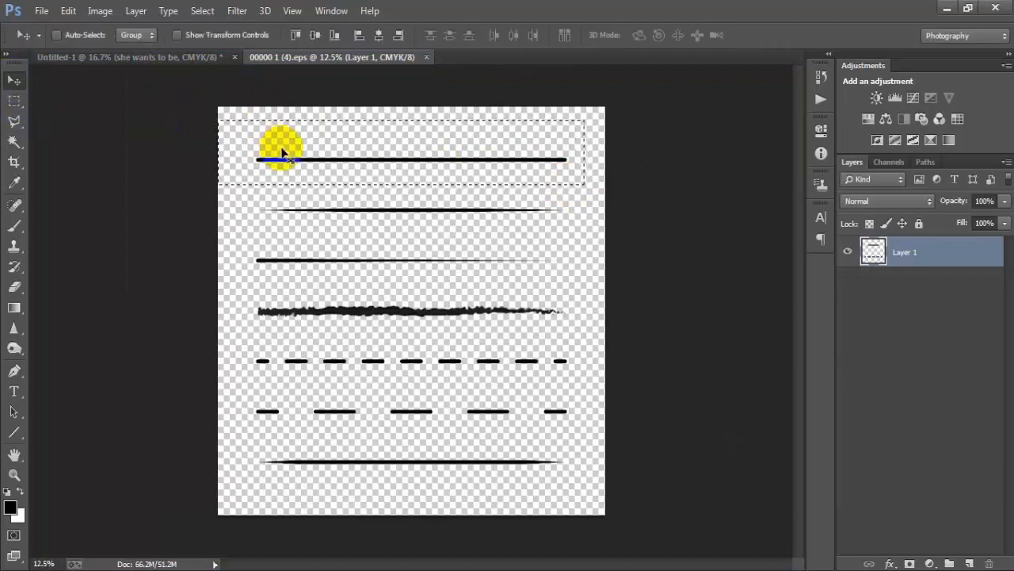
mouse_move(282, 153)
mouse_down()
mouse_move(154, 49)
mouse_move(320, 285)
mouse_up()
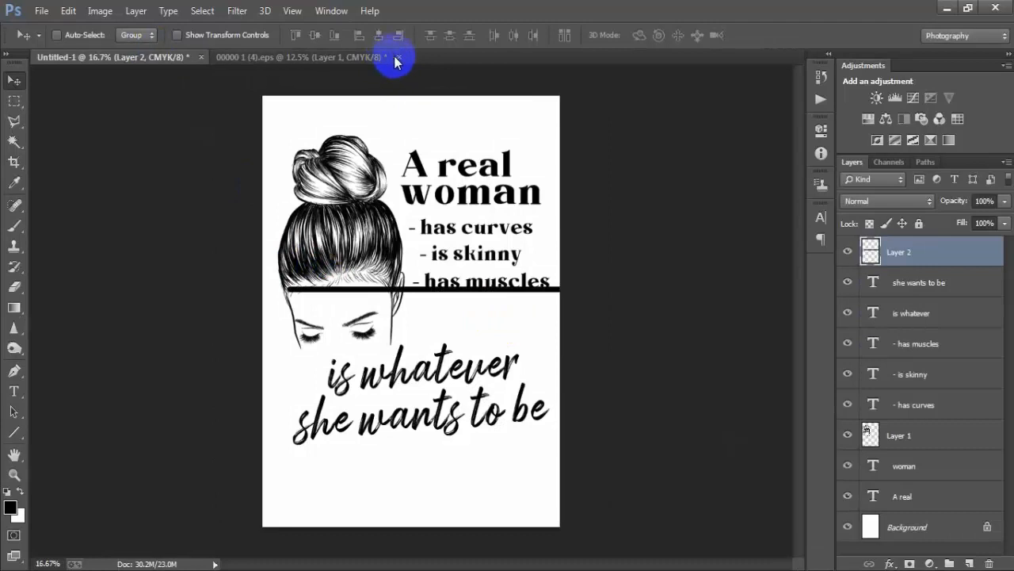
click(396, 59)
click(523, 230)
Step: Move the line just beneath "- has curves", shrink it to about 32% width, and tilt it about -1°
drag(509, 288, 501, 244)
key(ctrl+t)
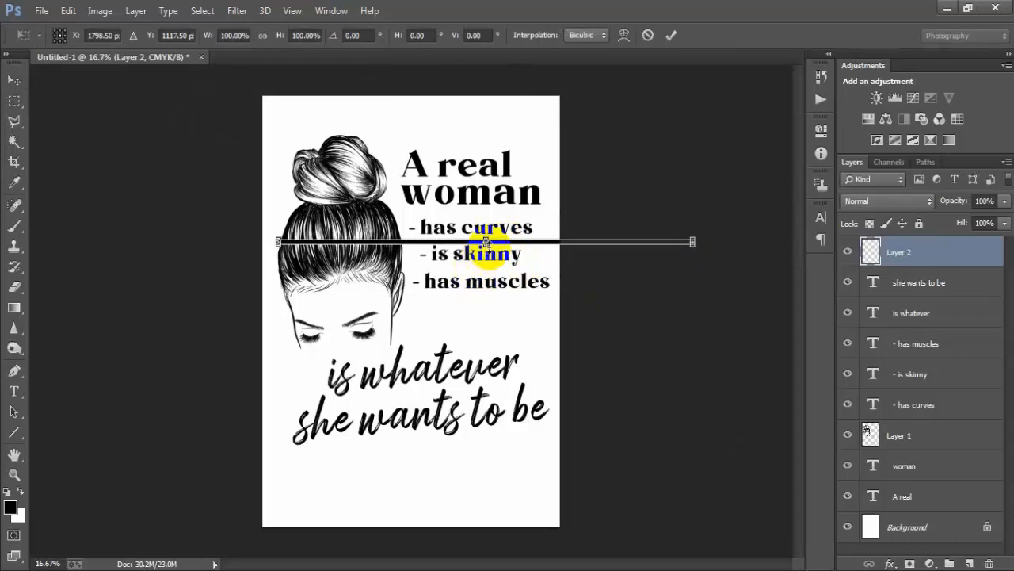
drag(485, 241, 486, 252)
drag(693, 246, 559, 247)
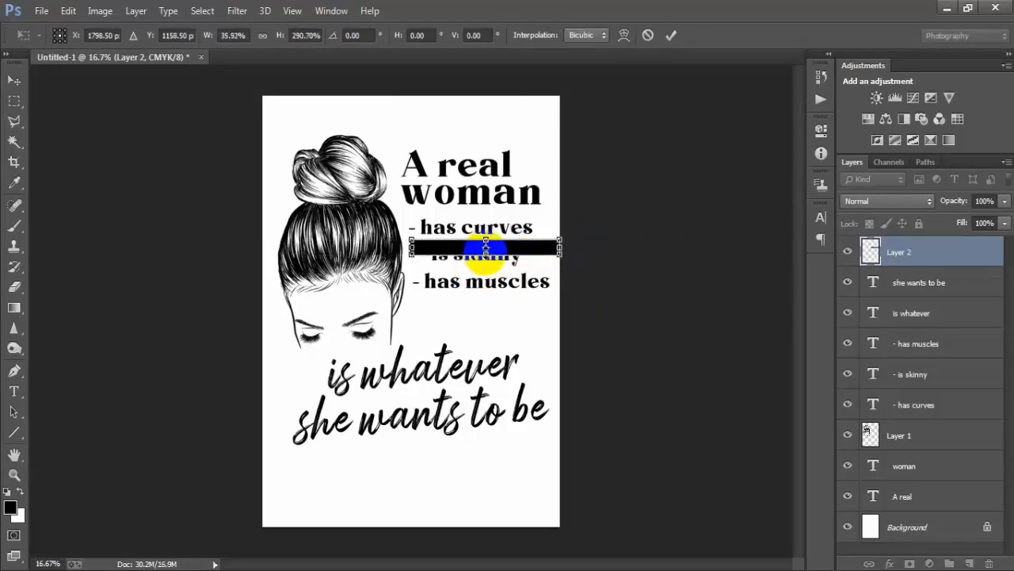
drag(485, 253, 486, 242)
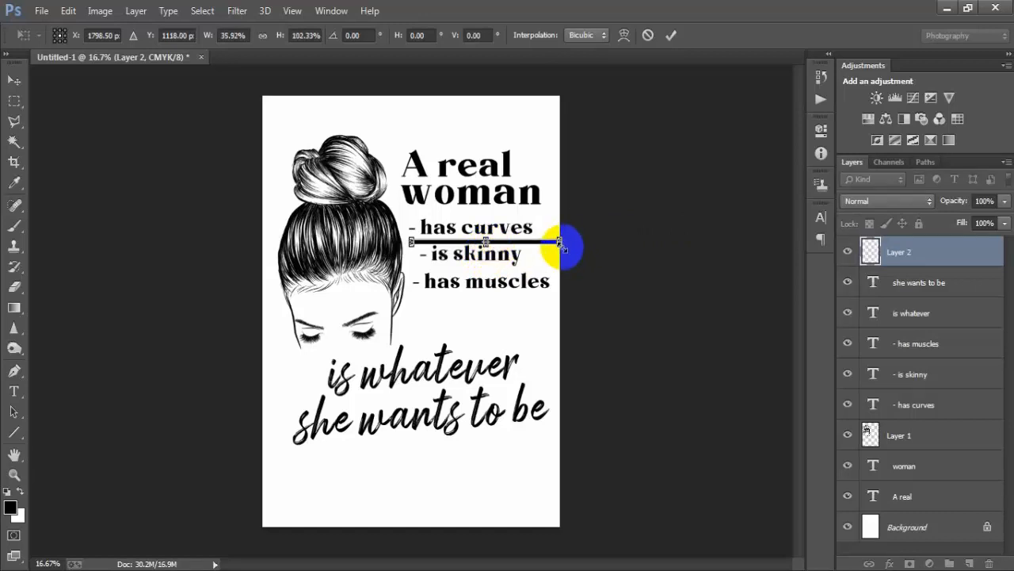
drag(559, 245, 554, 243)
drag(550, 279, 557, 279)
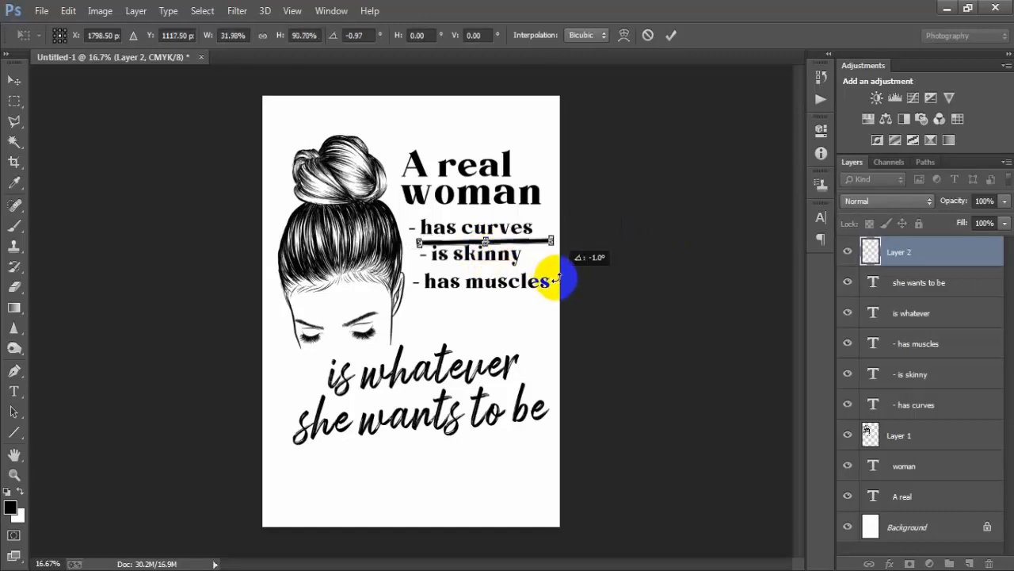
click(670, 34)
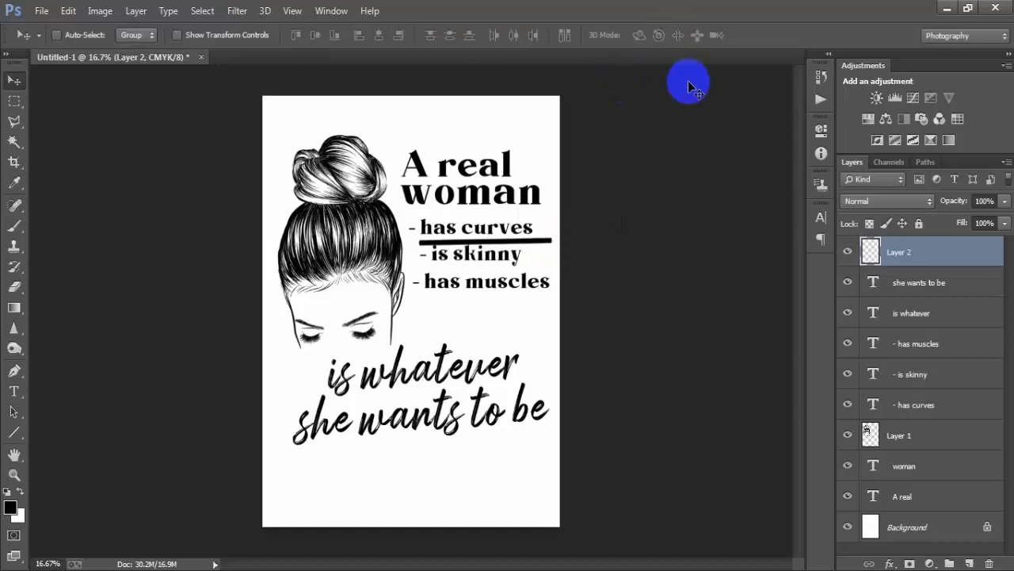
Step: Nudge the line up so it strikes through the words "has curves"
key(shift+Up)
key(shift+Up)
key(shift+Up)
key(shift+Up)
key(shift+Up)
key(shift+Up)
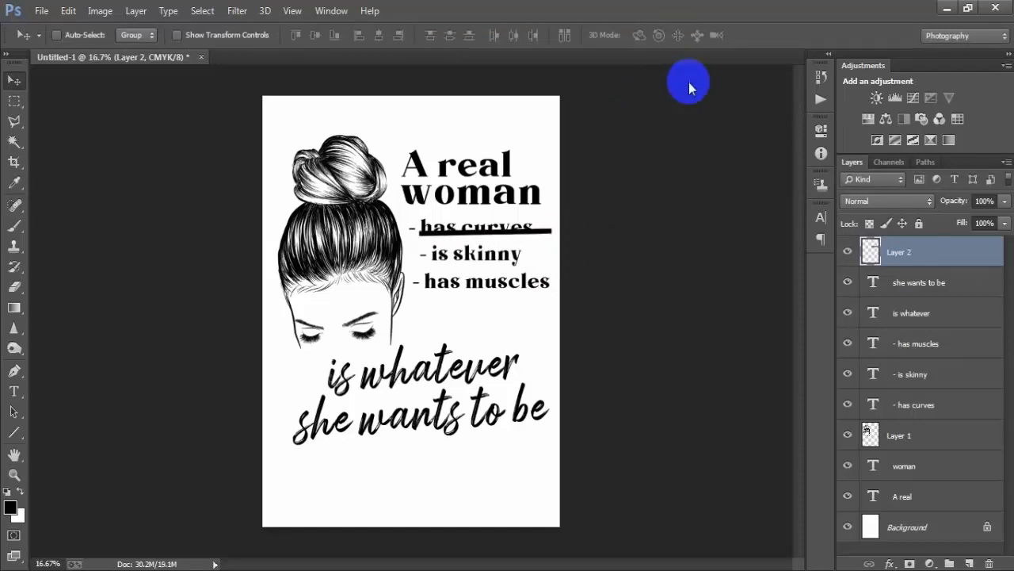
key(shift+Up)
key(shift+Up)
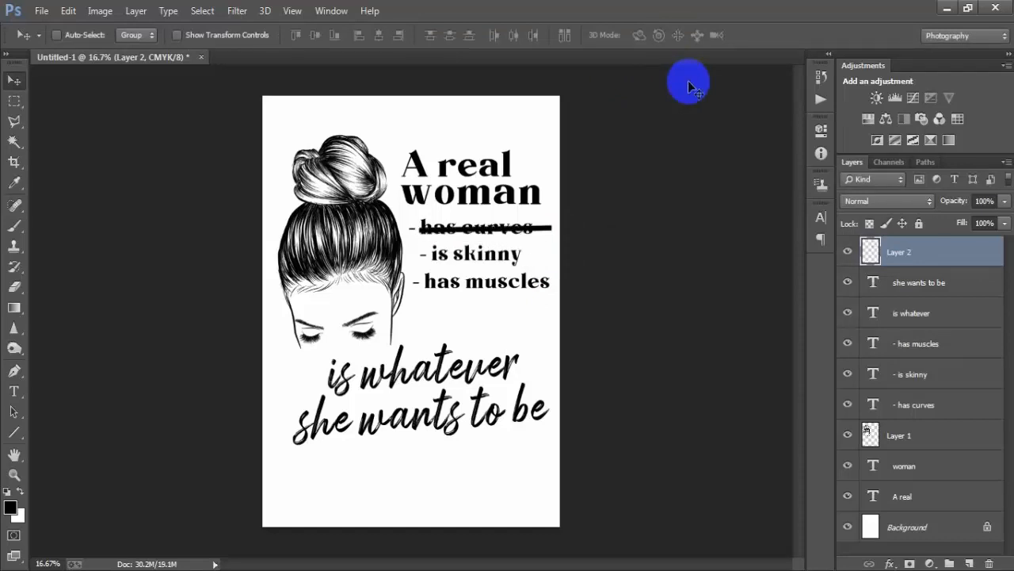
Step: Resize the line striking through "has curves" to about 99% width and 118% height, and compare the design with and without it
key(ctrl+t)
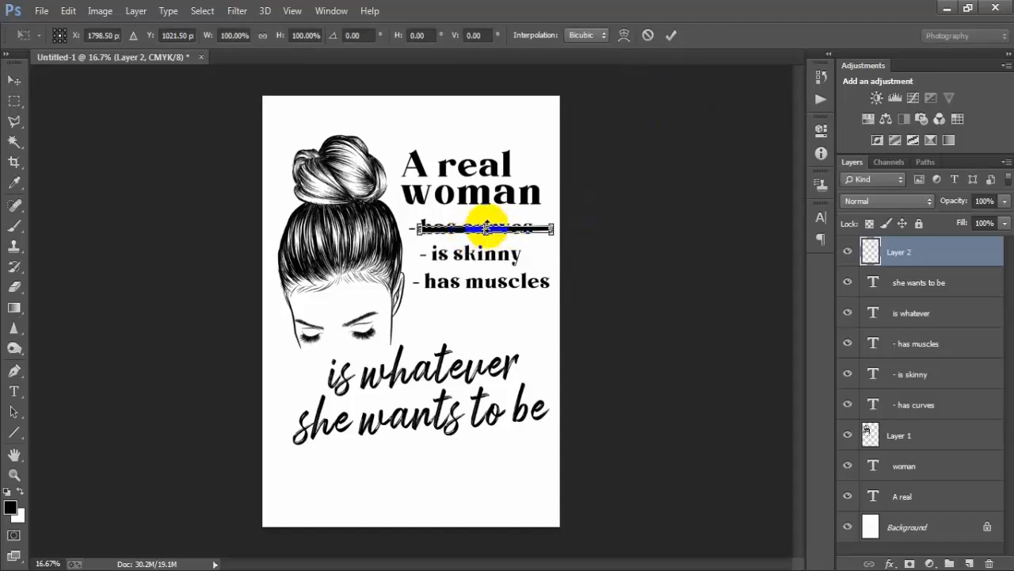
drag(485, 229, 487, 230)
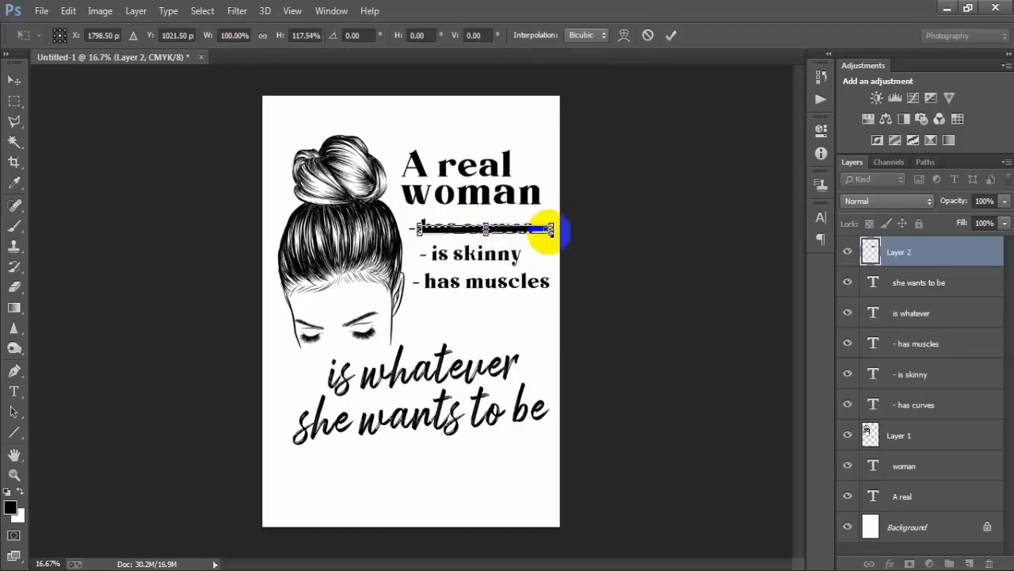
mouse_move(552, 229)
mouse_down()
mouse_move(550, 198)
mouse_move(549, 228)
mouse_move(563, 221)
mouse_up()
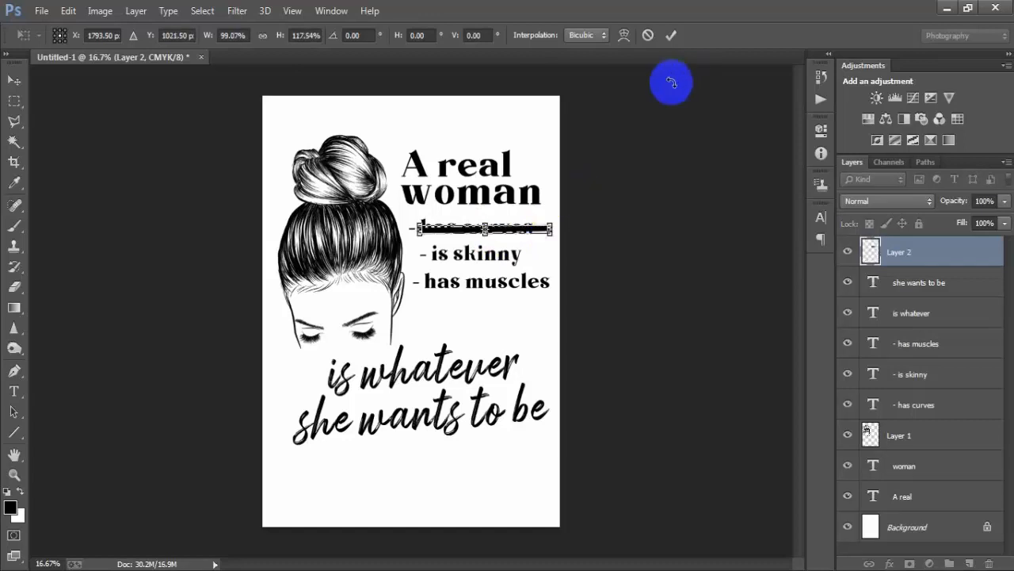
click(670, 35)
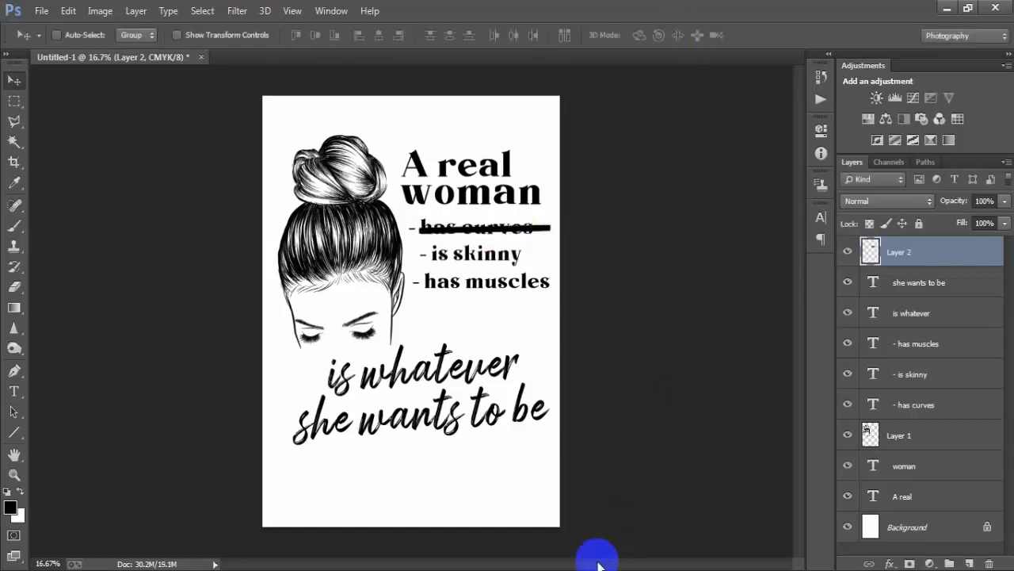
click(849, 254)
click(849, 253)
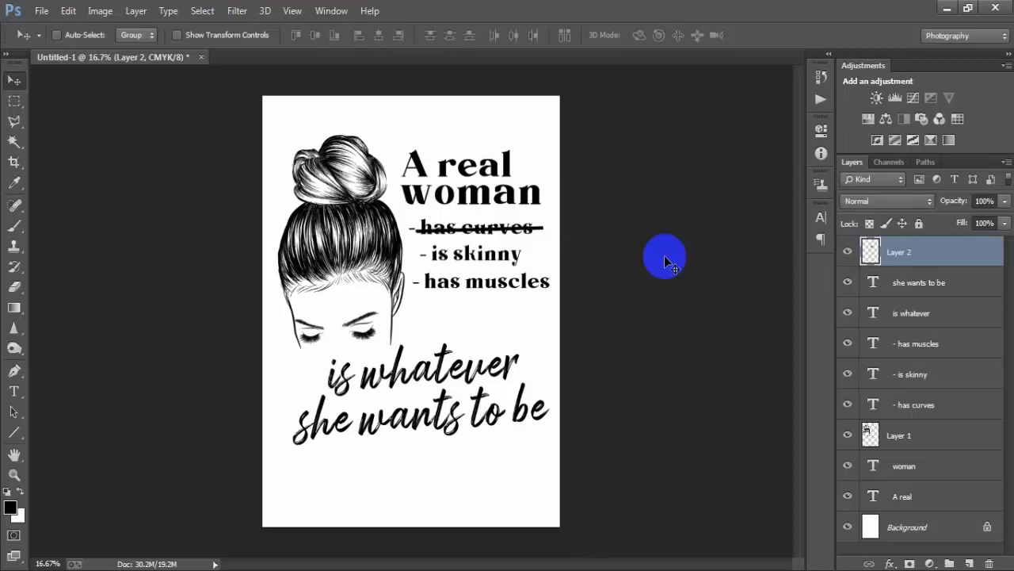
Step: Duplicate the strike-through line and move the copy down so it crosses out "is skinny"
key(ctrl+j)
key(shift+Down)
key(shift+Down)
key(shift+Down)
key(shift+Down)
key(shift+Down)
key(shift+Down)
key(shift+Down)
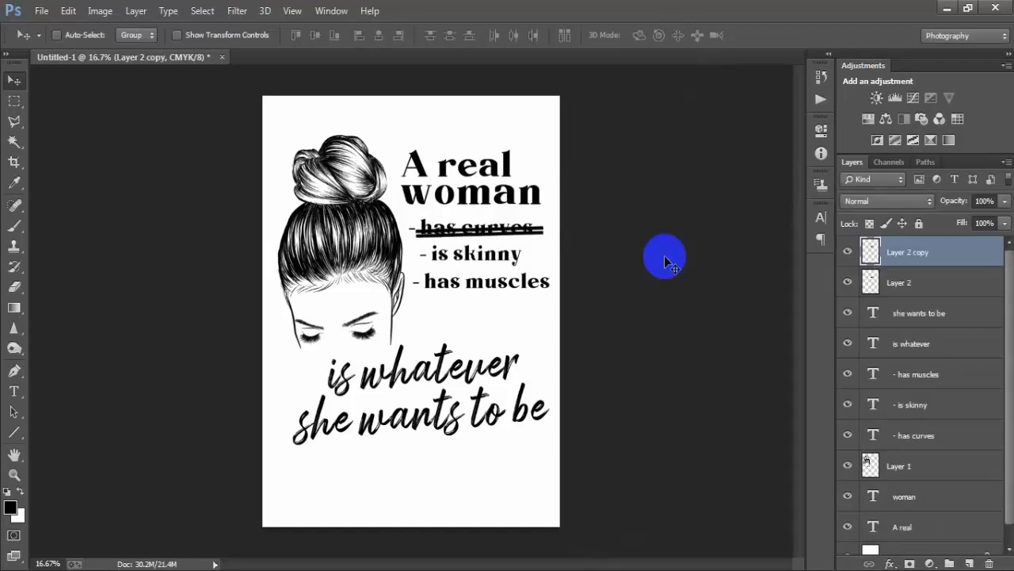
key(shift+Down)
key(shift+Down)
key(shift+Down)
key(shift+Down)
key(shift+Down)
key(shift+Down)
key(shift+Down)
key(shift+Down)
key(shift+Down)
key(shift+Down)
key(shift+Down)
key(shift+Down)
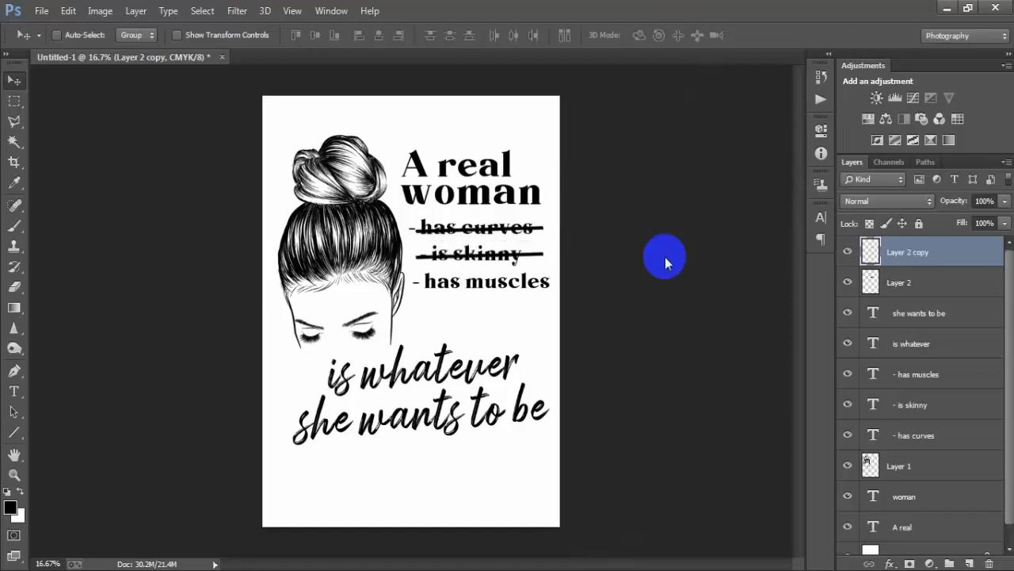
Step: Shrink the line over "is skinny" to about 88% and tilt it slightly
key(ctrl+t)
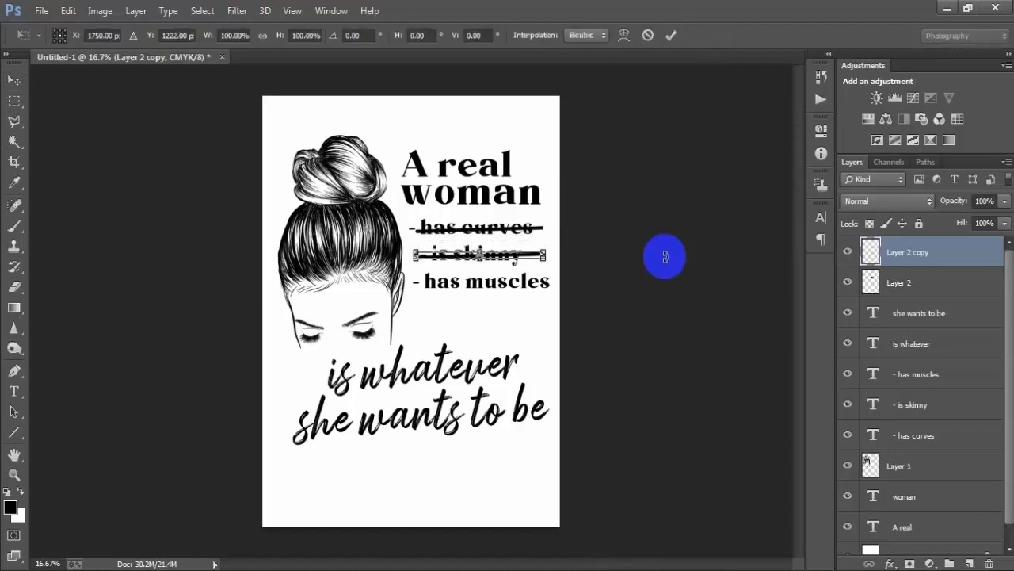
drag(415, 255, 420, 255)
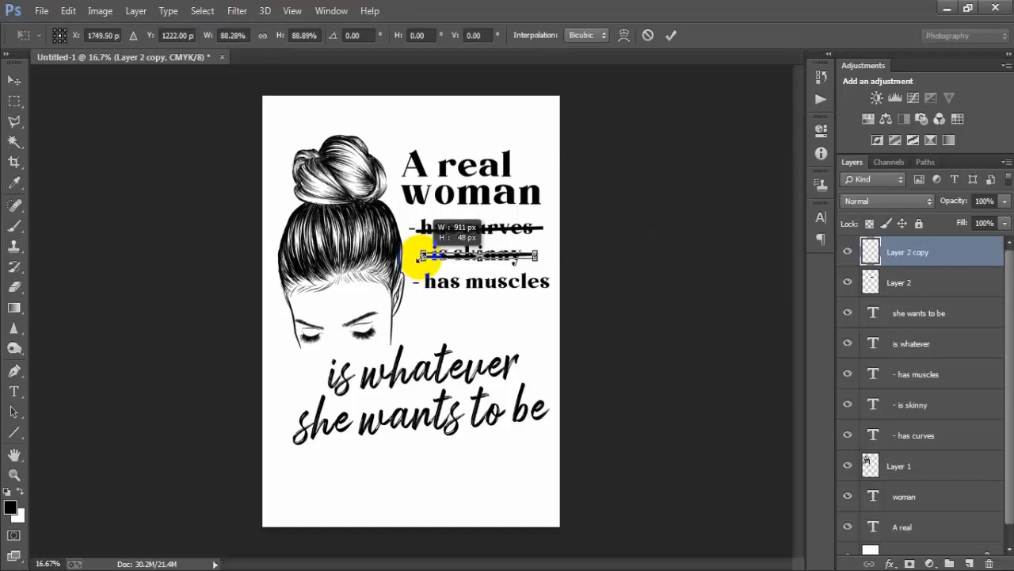
drag(570, 272, 574, 270)
click(670, 35)
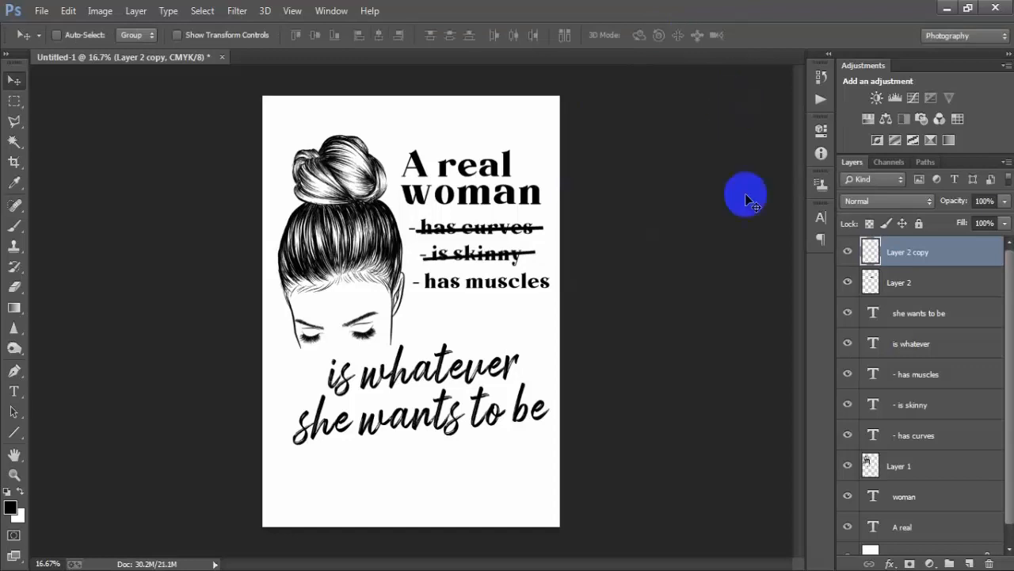
Step: Duplicate the "has curves" strike-through line and move the copy down so it crosses out "has muscles"
click(942, 284)
key(ctrl+j)
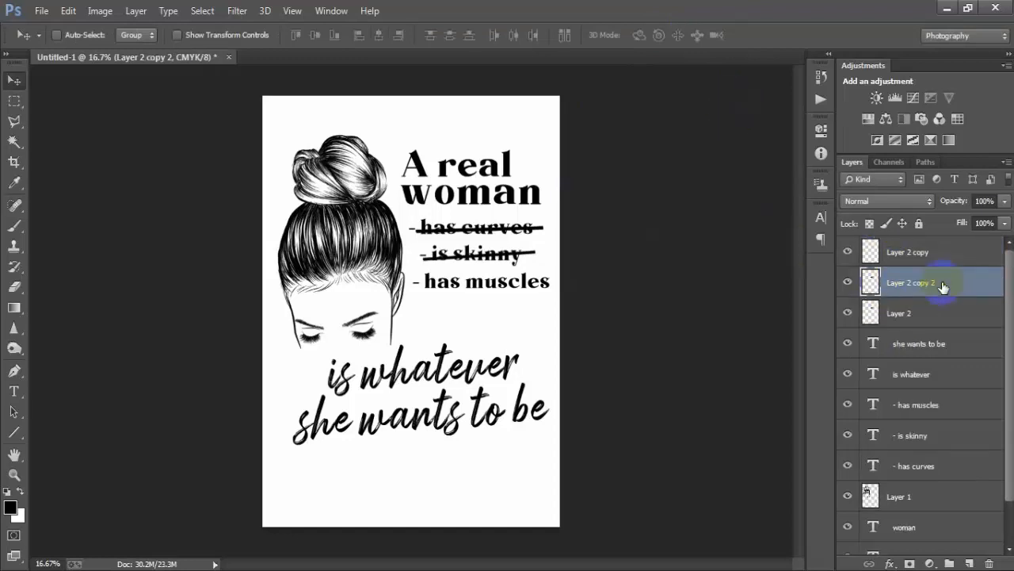
key(shift+Down)
key(shift+Down)
key(shift+Down)
key(shift+Down)
key(shift+Down)
key(shift+Down)
key(shift+Down)
key(shift+Down)
key(shift+Down)
key(shift+Down)
key(shift+Down)
key(shift+Down)
key(shift+Down)
key(shift+Down)
key(shift+Down)
key(shift+Down)
key(shift+Down)
key(shift+Down)
key(shift+Down)
key(shift+Down)
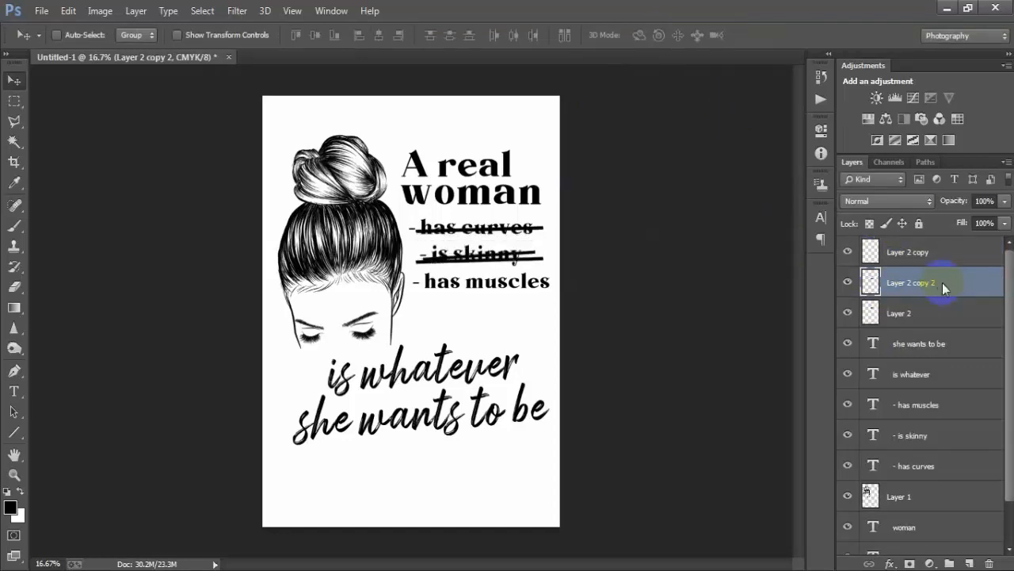
key(shift+Down)
key(shift+Down)
key(shift+Down)
key(shift+Down)
key(shift+Down)
key(shift+Down)
key(shift+Down)
key(shift+Down)
key(shift+Down)
key(shift+Down)
key(shift+Down)
key(shift+Down)
key(shift+Down)
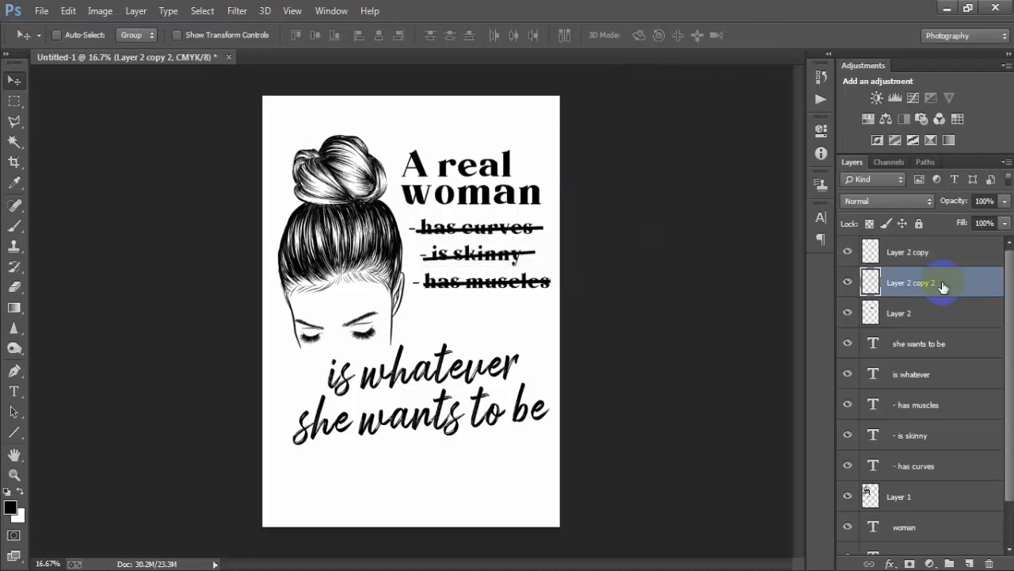
Step: Stretch the line over "has muscles" to about 102% width and tilt it about -5.6°
key(ctrl+t)
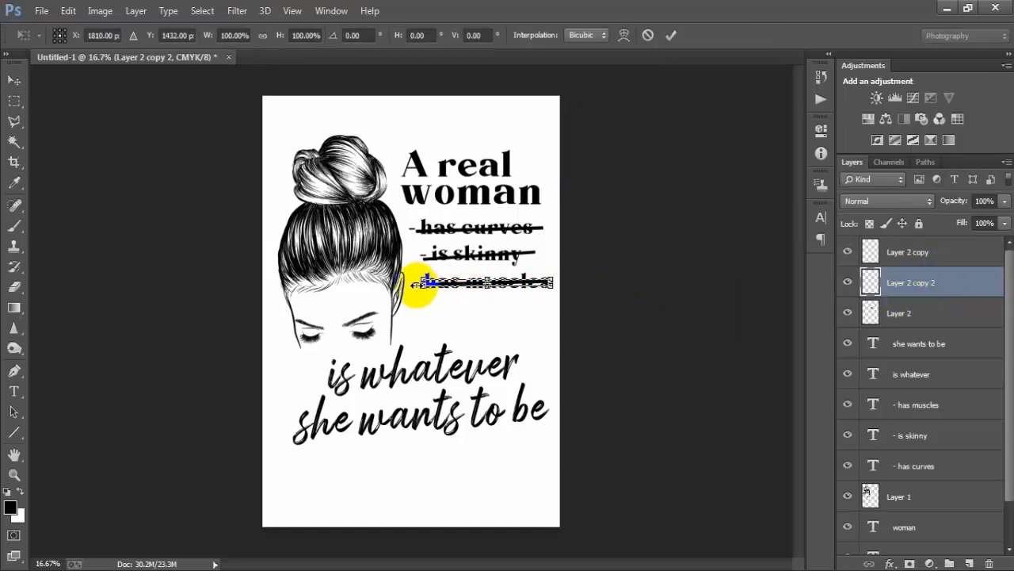
drag(414, 283, 421, 287)
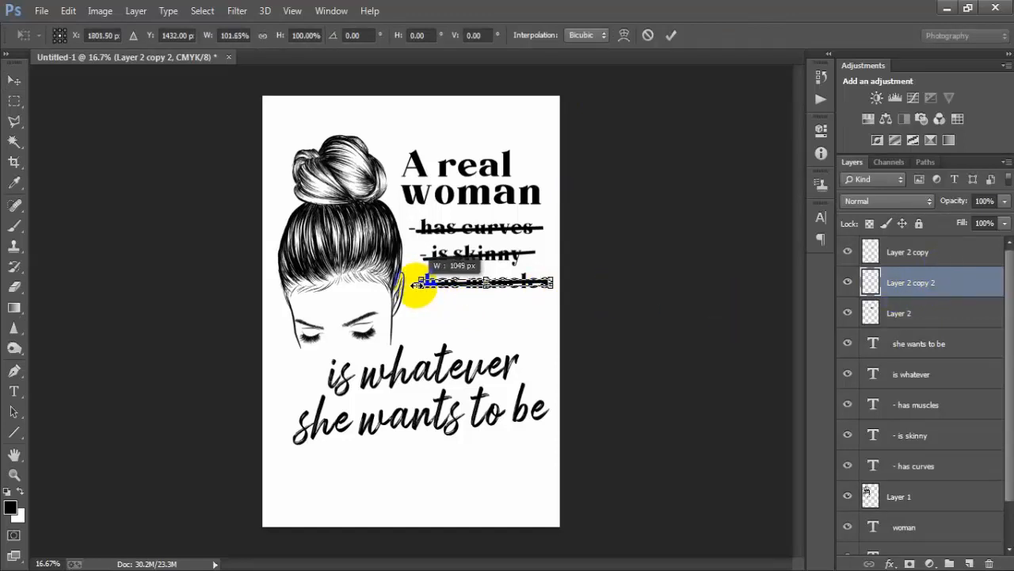
drag(478, 310, 479, 313)
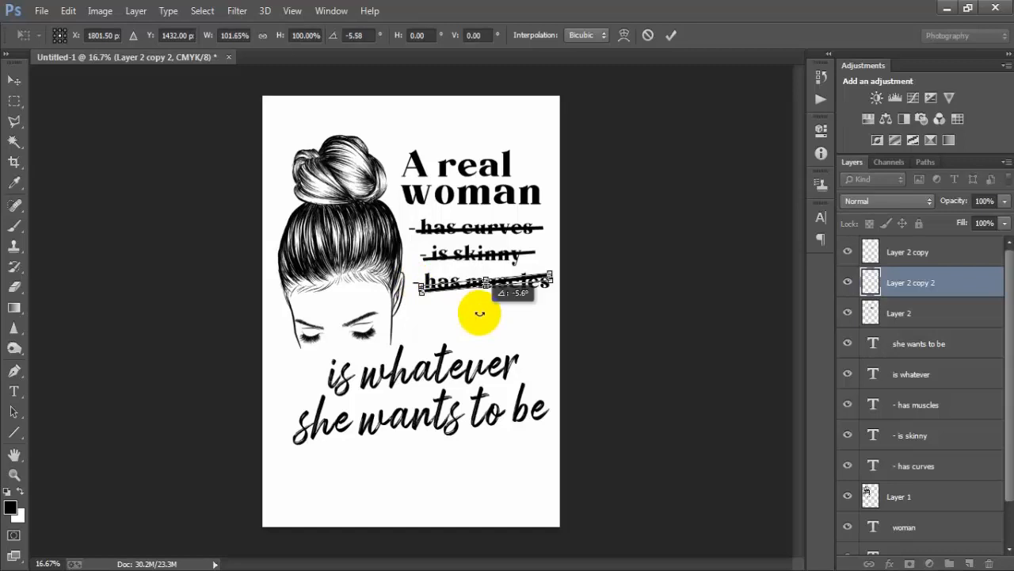
click(671, 34)
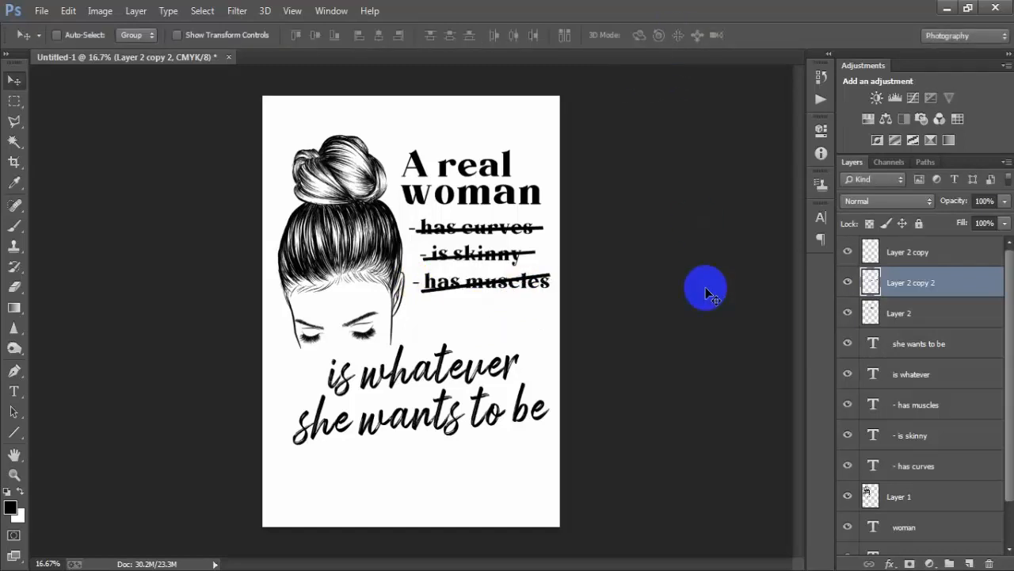
Step: Rotate the line over "has muscles" by about 5.1° to level it out
key(ctrl+t)
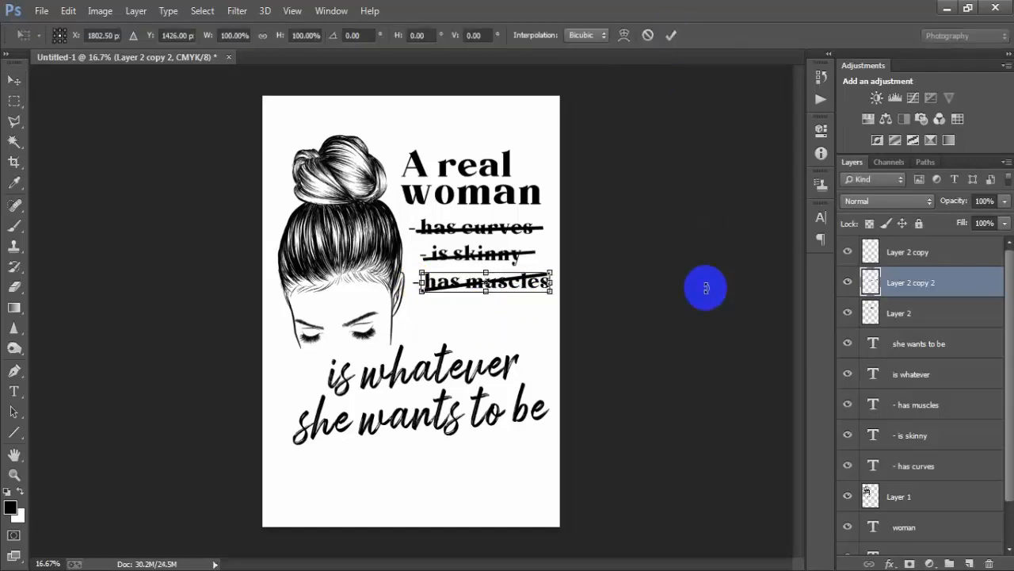
drag(656, 343, 638, 365)
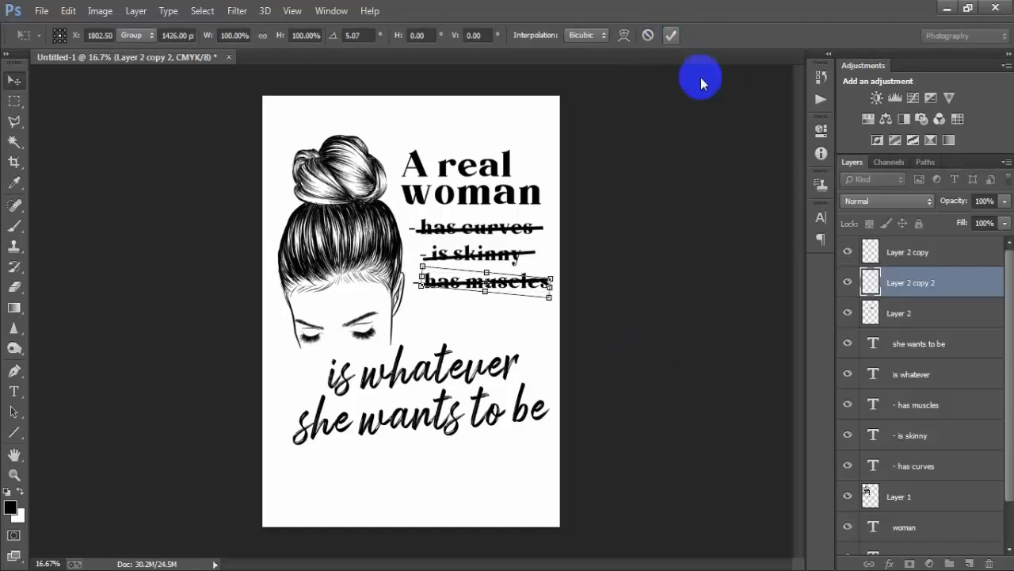
key(Return)
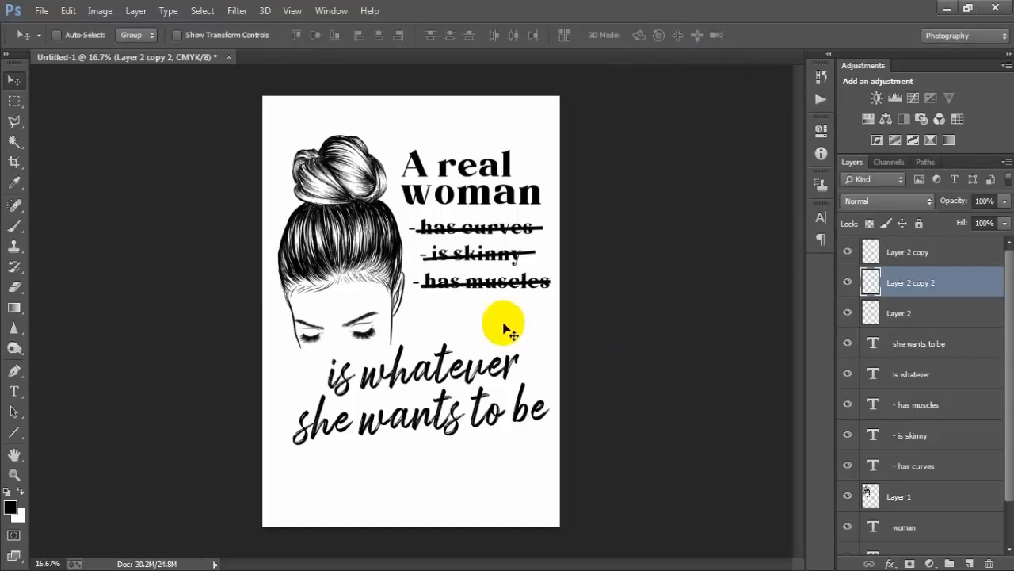
Step: Group all the artwork, text and line layers together, leaving out the Background
click(909, 253)
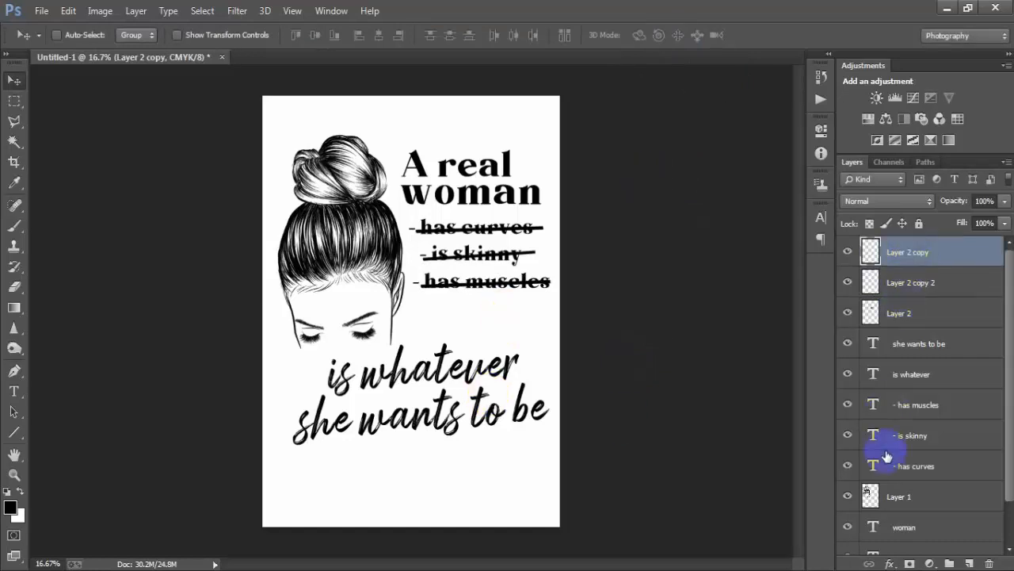
scroll(883, 468, down, 2)
shift+click(904, 511)
key(ctrl+g)
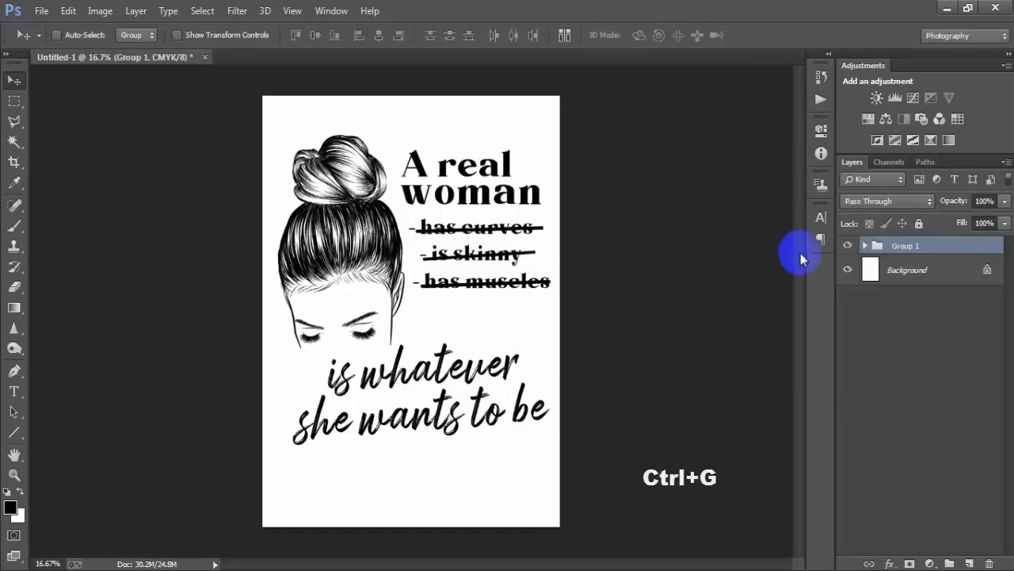
Step: Center the grouped design horizontally on the Background, and make the group the active layer
click(847, 245)
click(848, 245)
shift+click(882, 267)
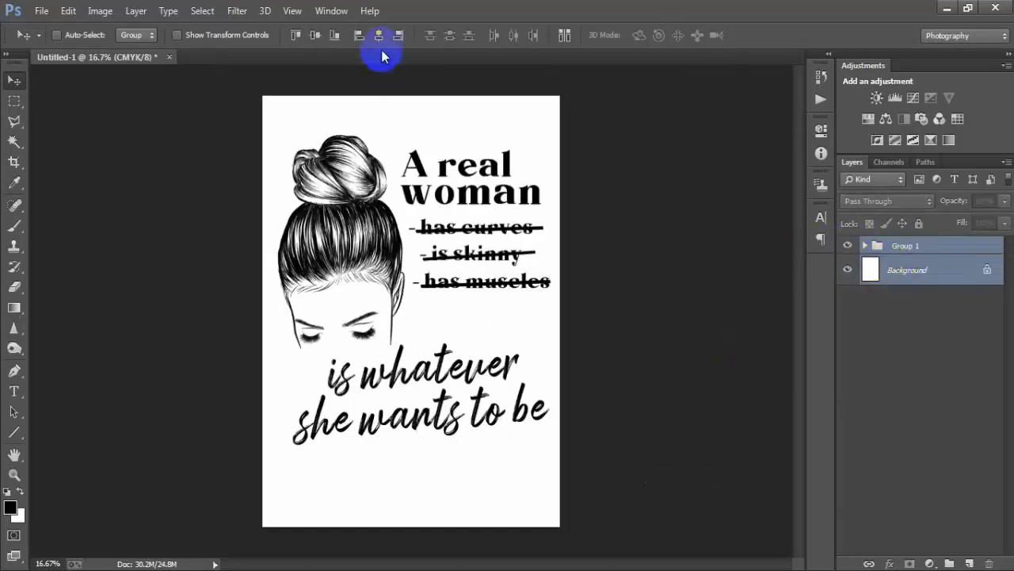
click(379, 34)
click(903, 246)
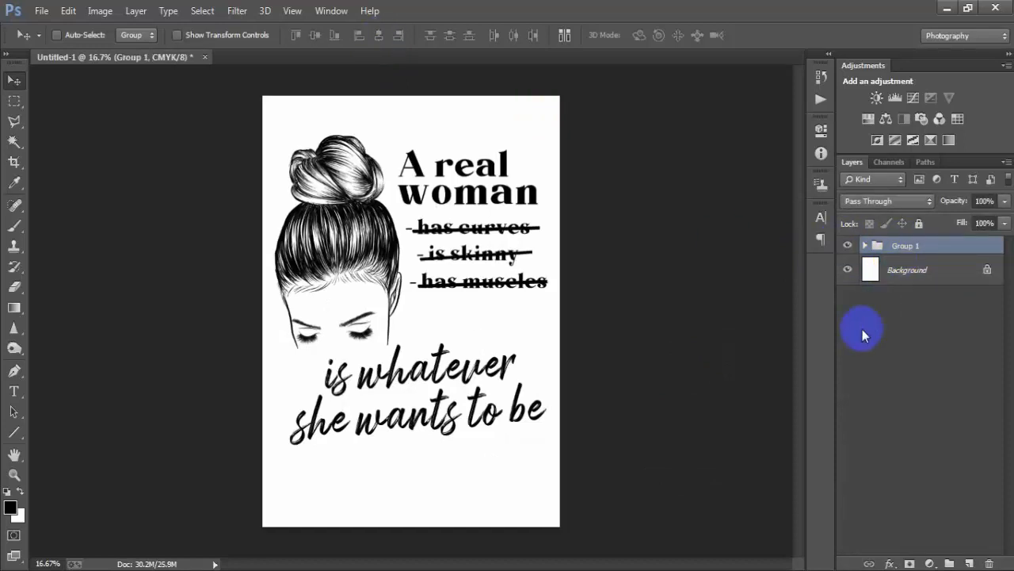
Step: Hide the Background layer and keep the design group visible for a transparent canvas
click(848, 271)
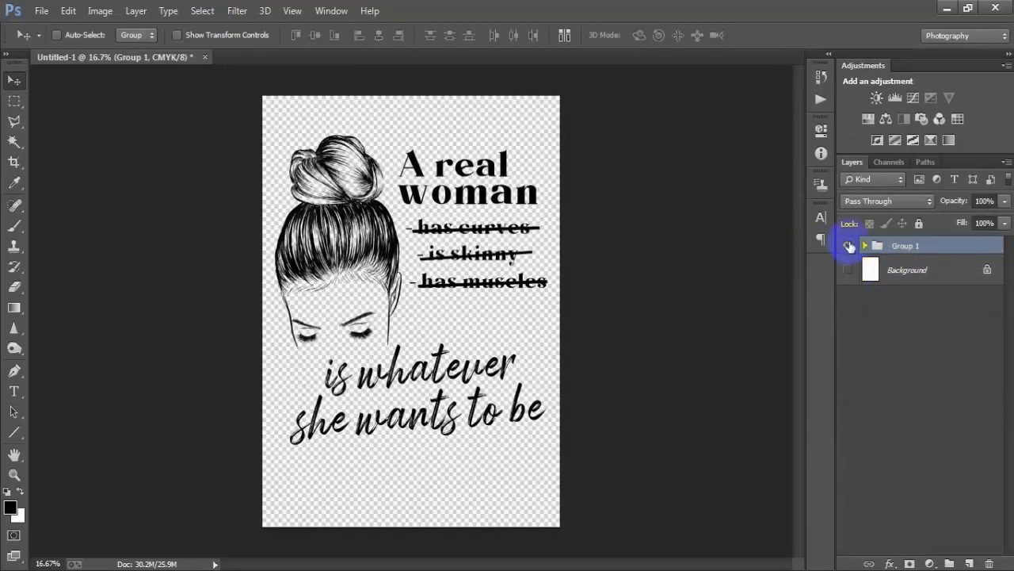
click(848, 246)
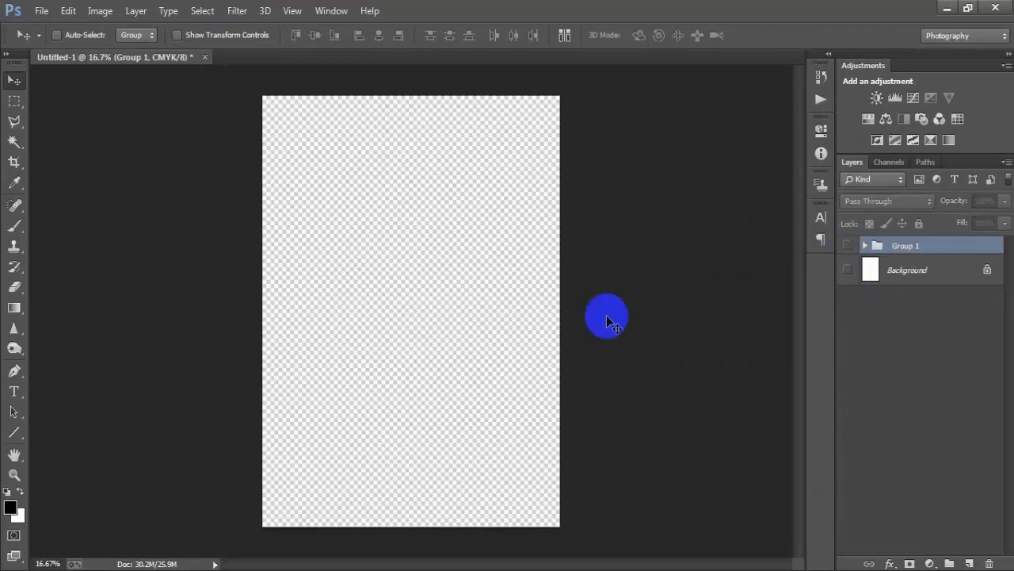
click(848, 246)
Step: Export the design for web as a transparent PNG-24 file named 1 on the Desktop
key(ctrl+shift+alt+s)
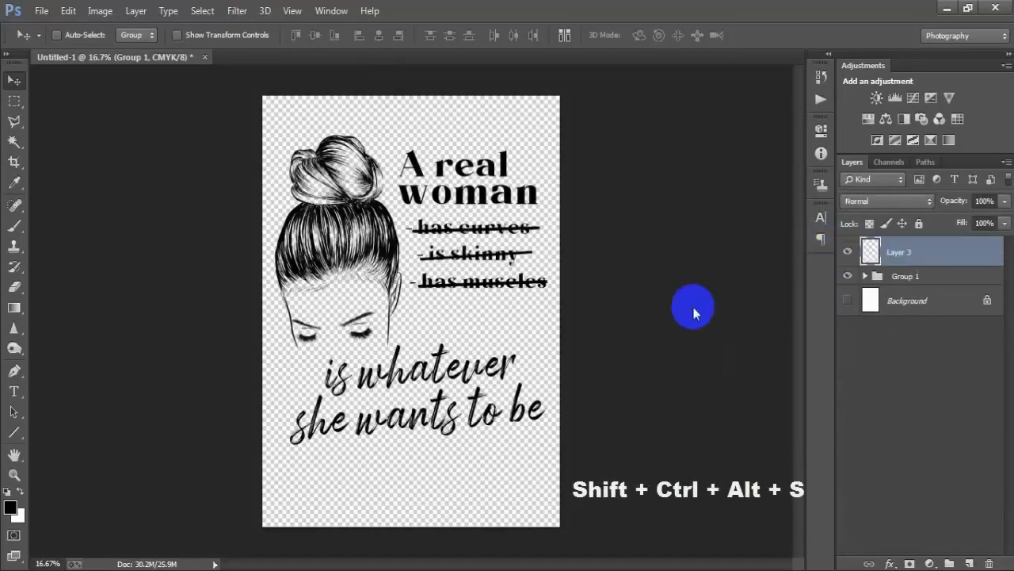
key(ctrl+z)
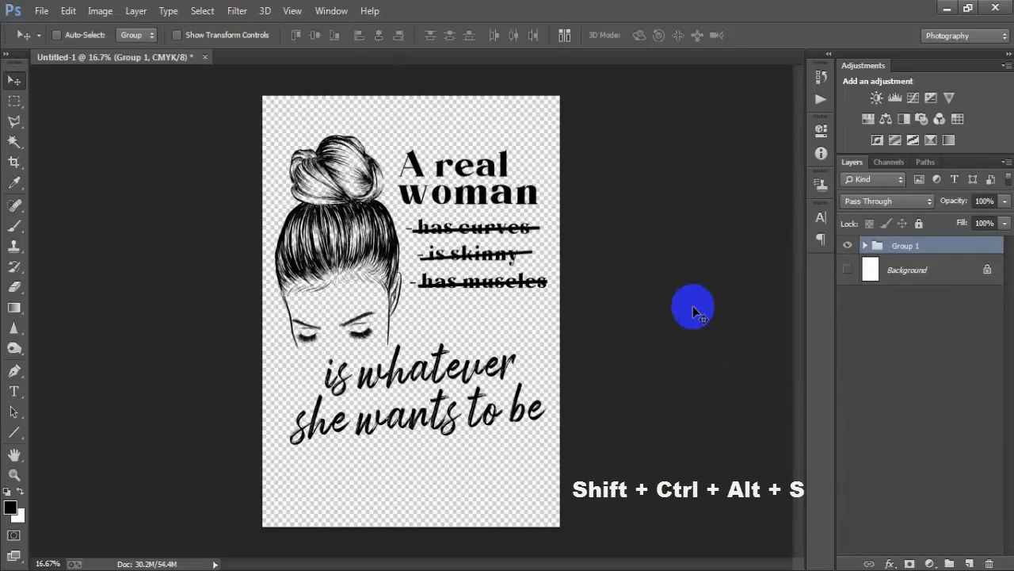
key(ctrl+shift+alt+s)
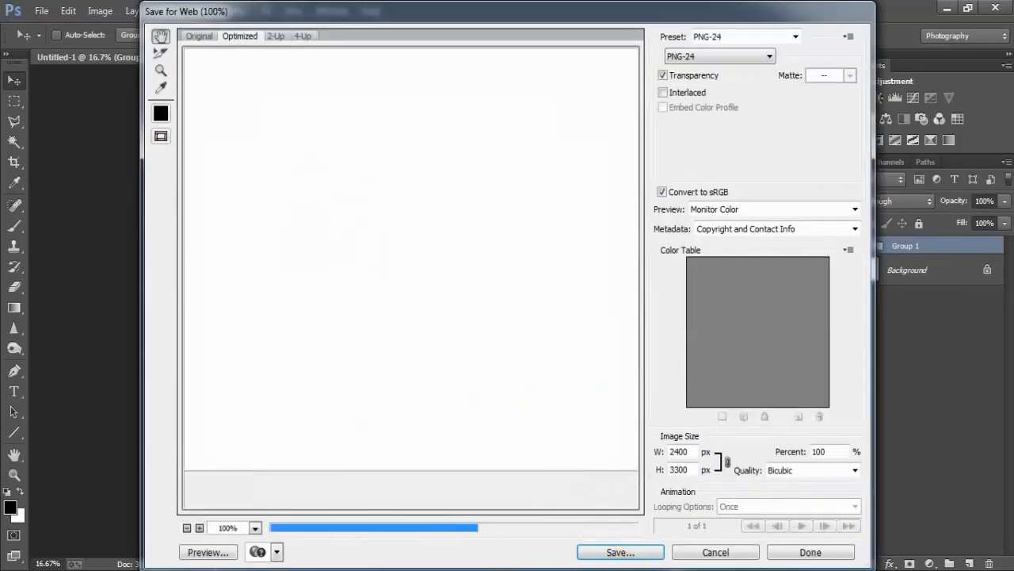
mouse_move(532, 397)
mouse_down()
mouse_move(467, 348)
mouse_move(478, 369)
mouse_move(374, 226)
mouse_move(249, 357)
mouse_move(442, 324)
mouse_up()
click(683, 56)
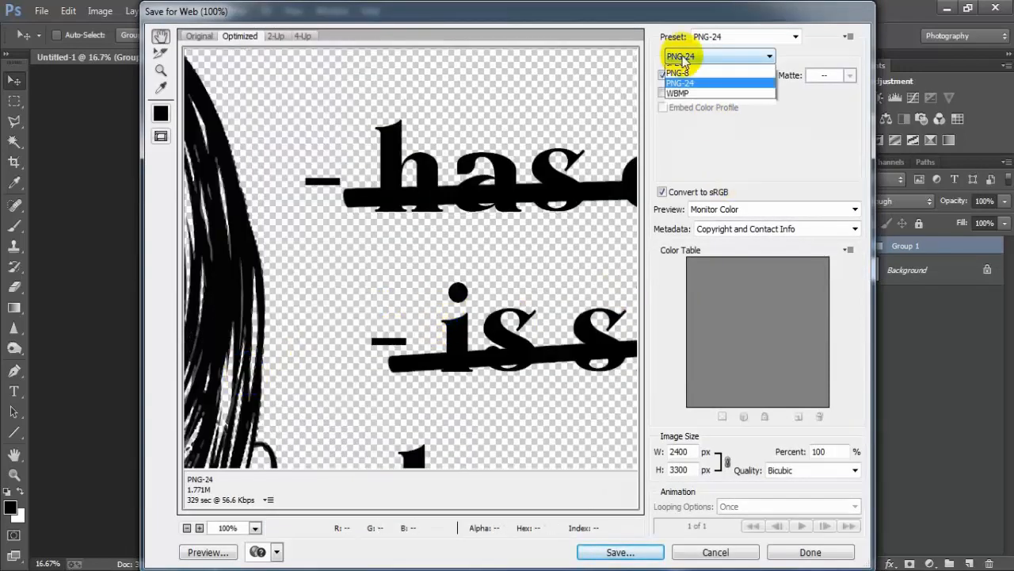
click(686, 115)
click(640, 550)
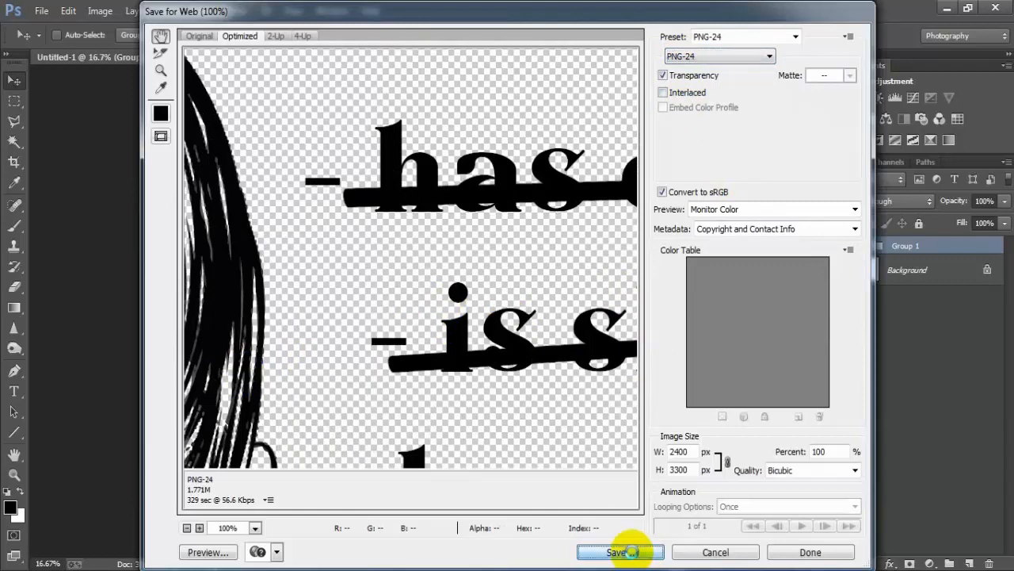
text(3)
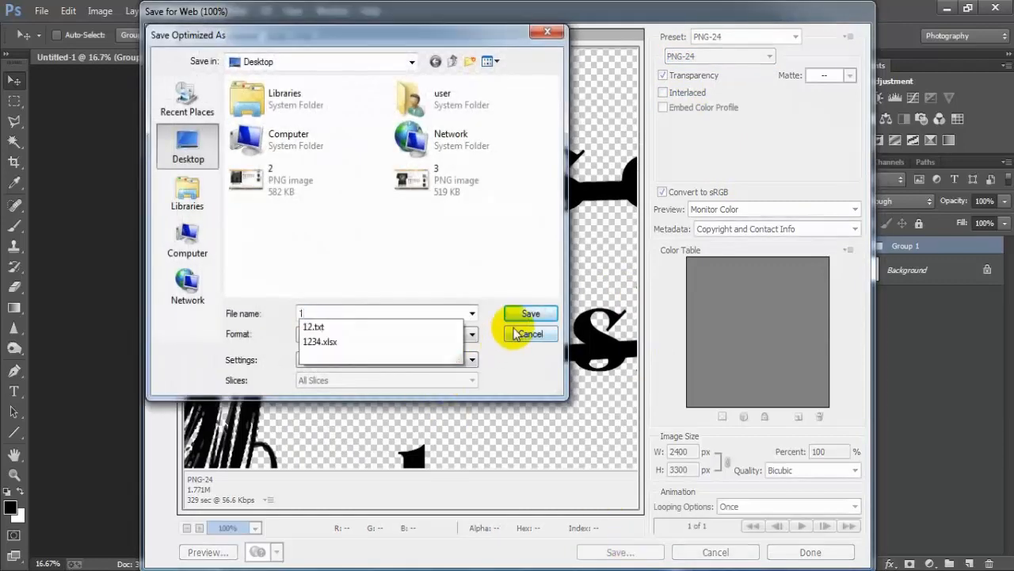
click(525, 311)
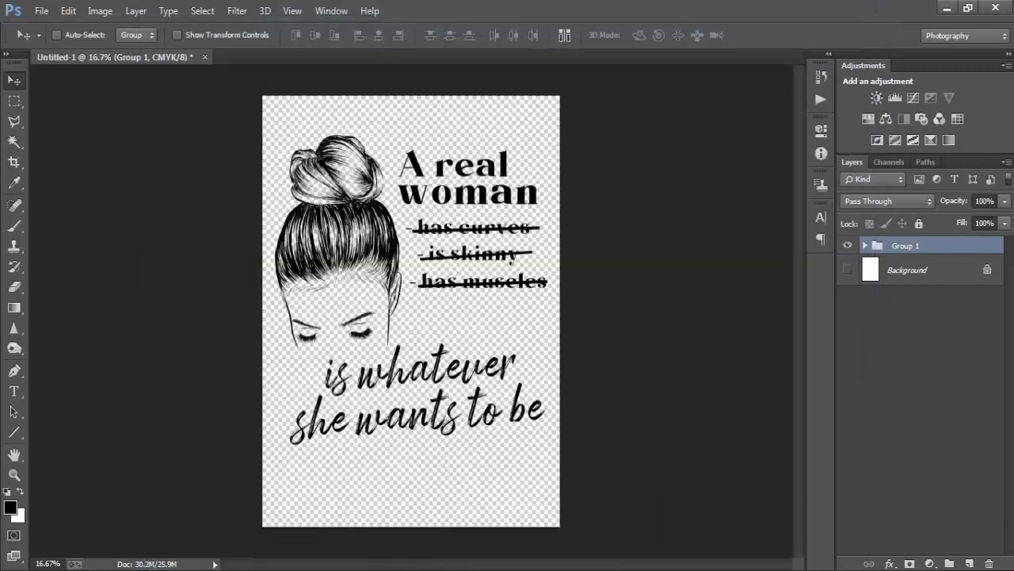
Step: Show the Background layer again and add a Solid Color fill layer directly above it
click(846, 271)
click(904, 271)
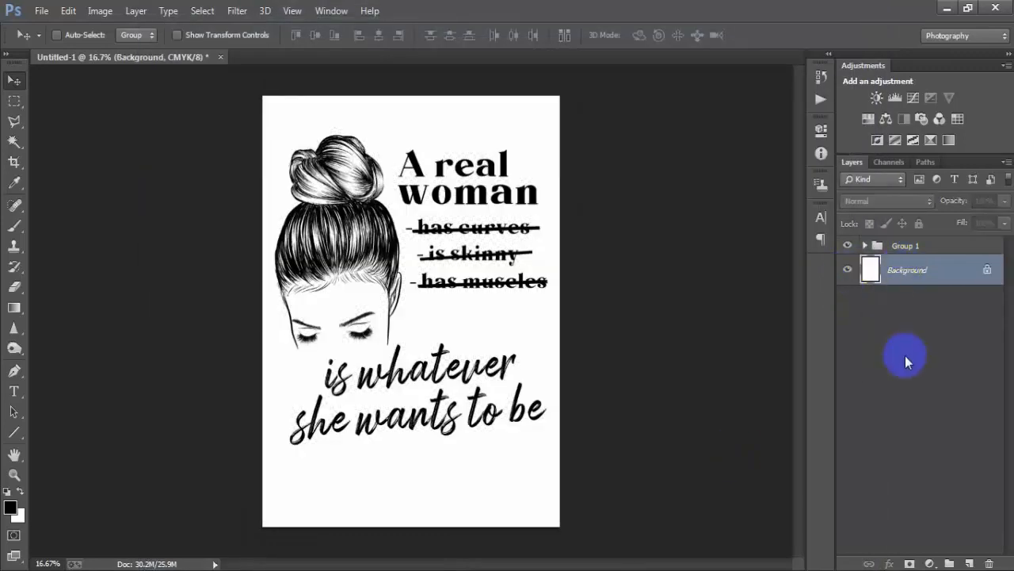
click(909, 563)
click(863, 222)
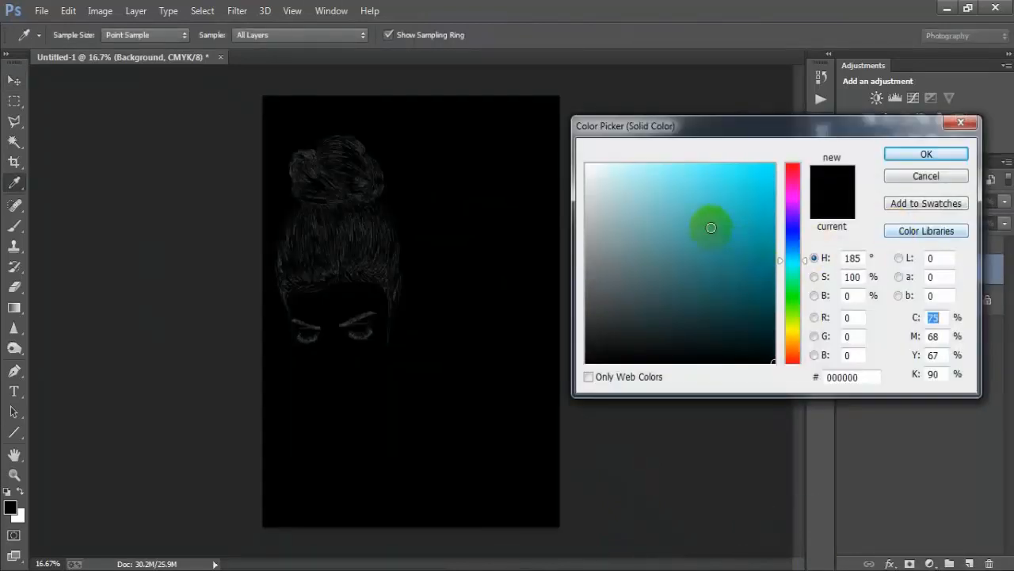
Step: Try green (108a55) and magenta fill colors behind the design
drag(711, 228, 770, 214)
click(752, 255)
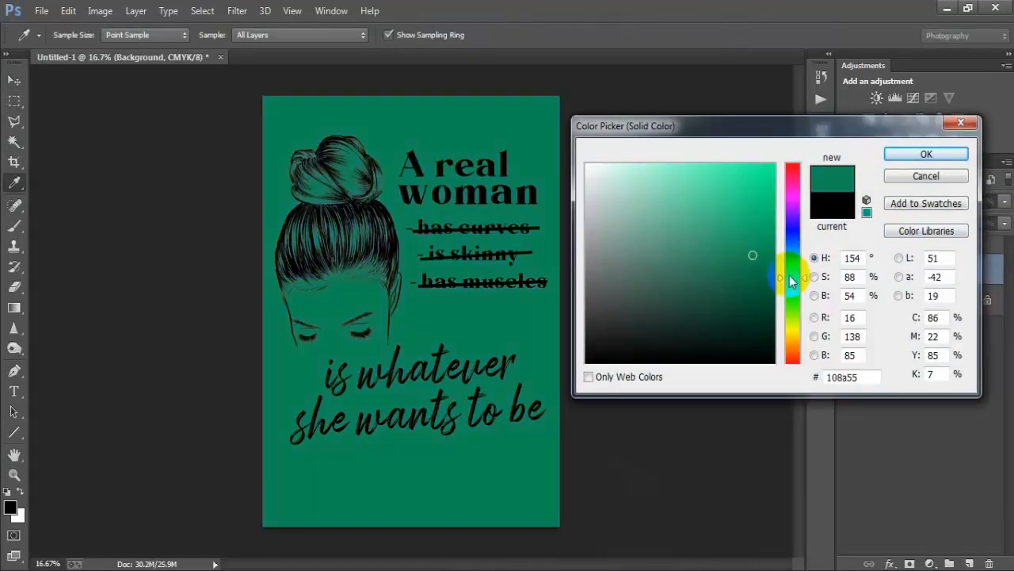
click(791, 190)
click(756, 243)
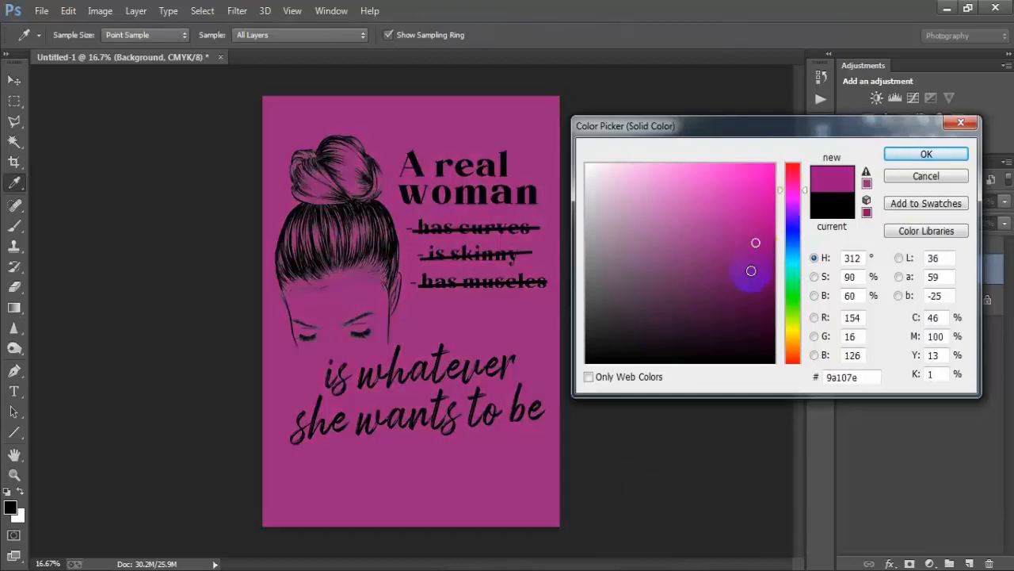
Step: Set the fill color behind the design to light blue 80d7ff
click(795, 251)
click(680, 164)
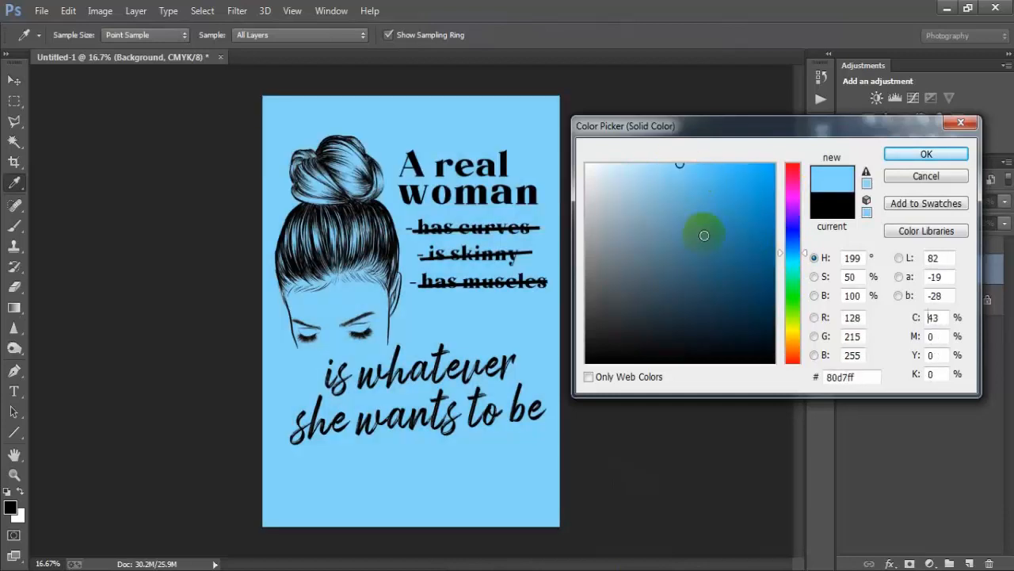
click(898, 155)
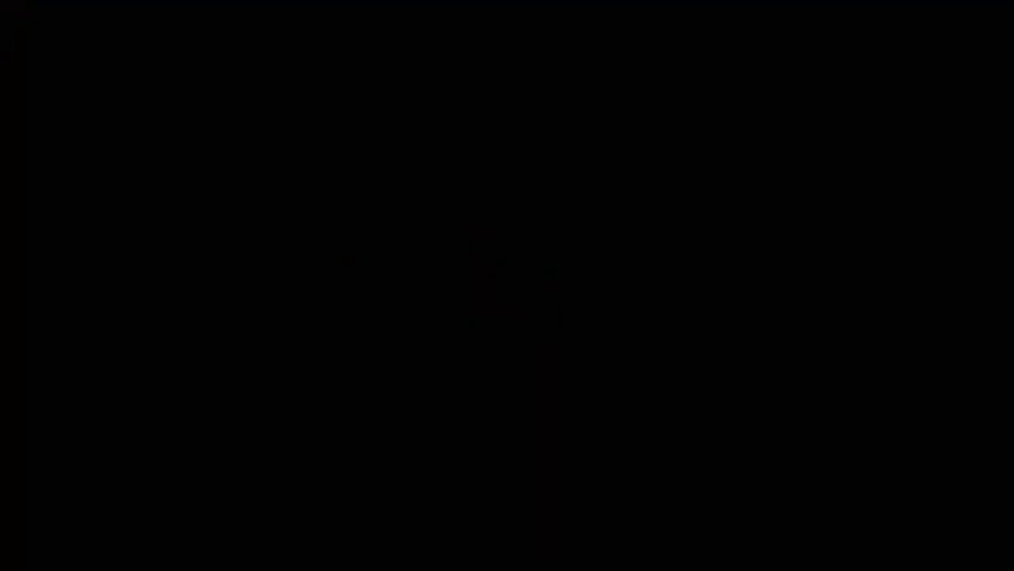